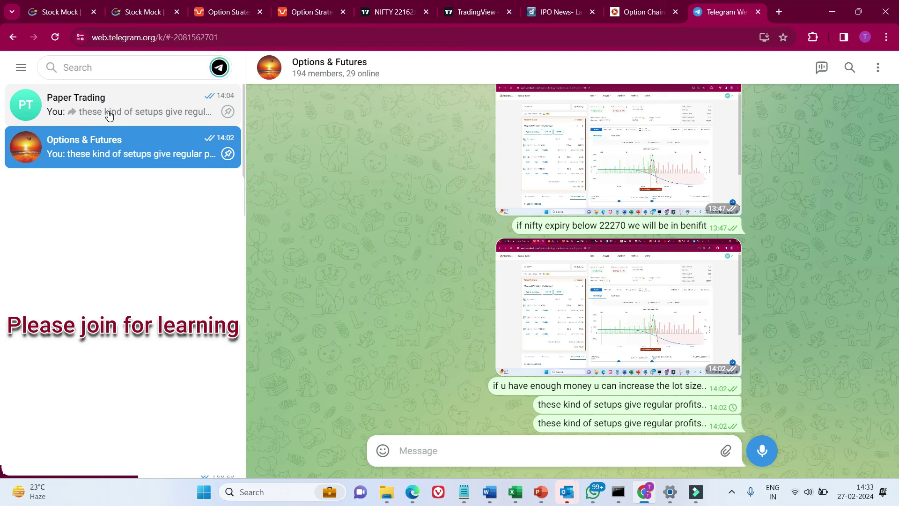
# - Review the recent strategy messages and payoff screenshots in the Paper Trading and Options & Futures Telegram groups
pyautogui.click(108, 114)
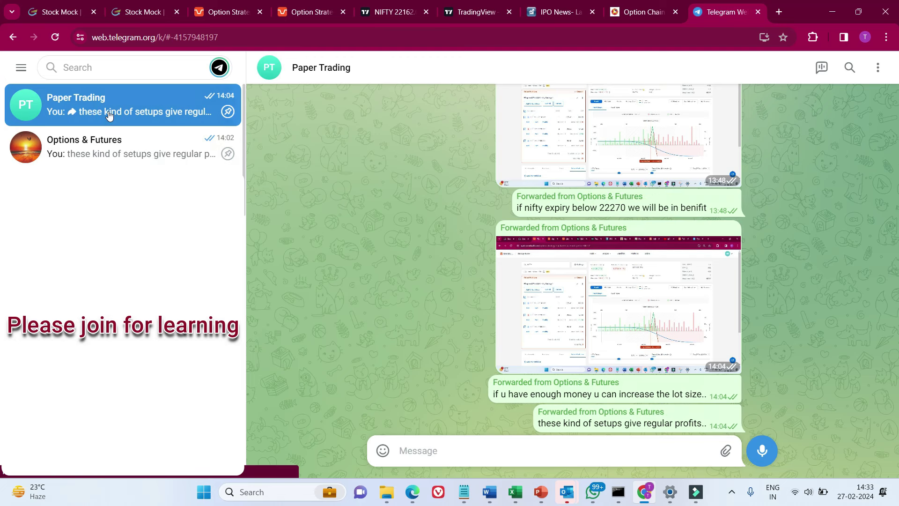
pyautogui.click(111, 151)
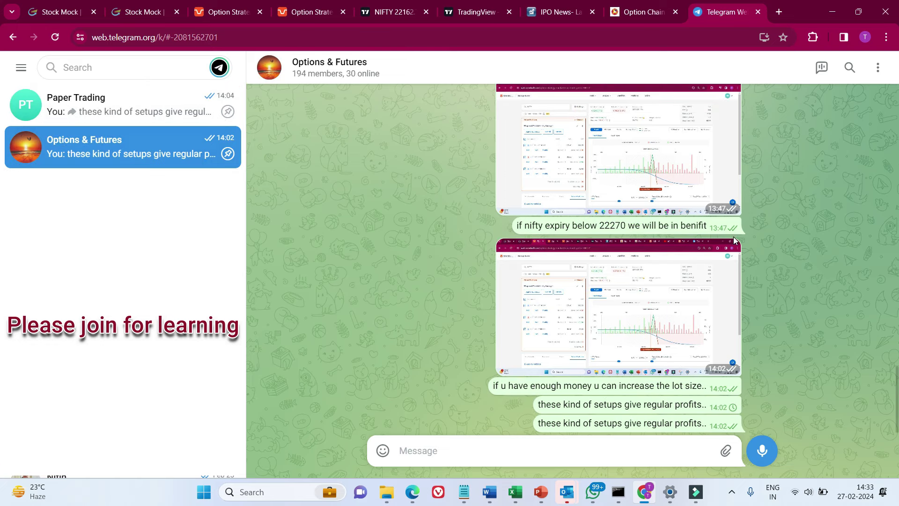
pyautogui.scroll(5, 730, 246)
pyautogui.scroll(-2, 728, 248)
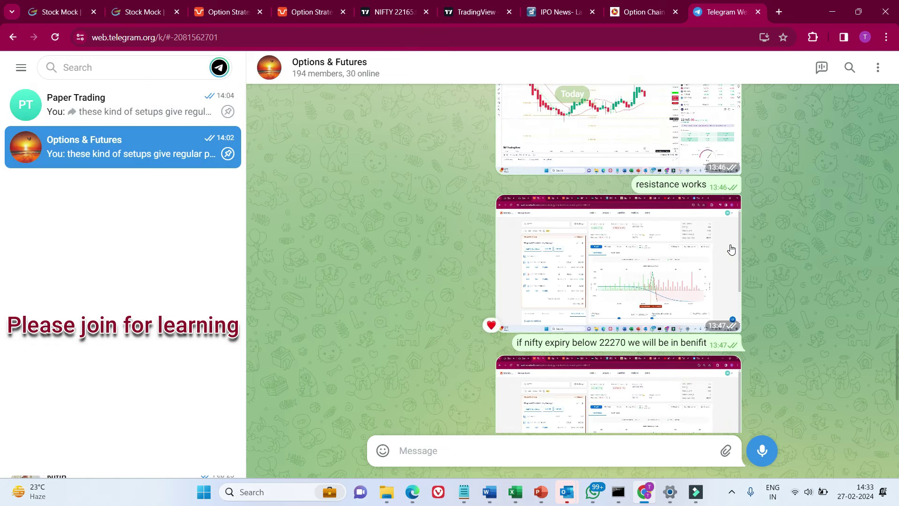
pyautogui.scroll(-3, 727, 250)
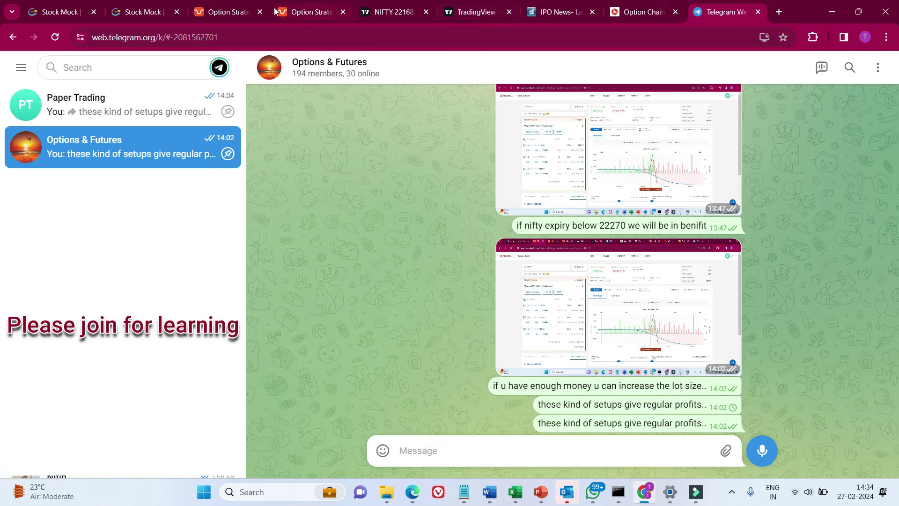
# - Switch to the second Sensibull Strategy Builder page, clear all selected NIFTY option legs and close the option chain
pyautogui.click(303, 15)
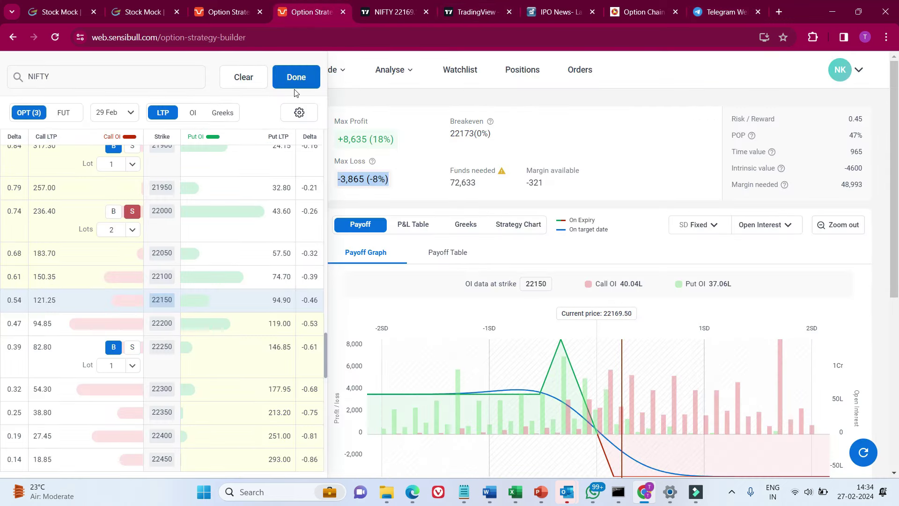
pyautogui.click(262, 80)
pyautogui.click(292, 81)
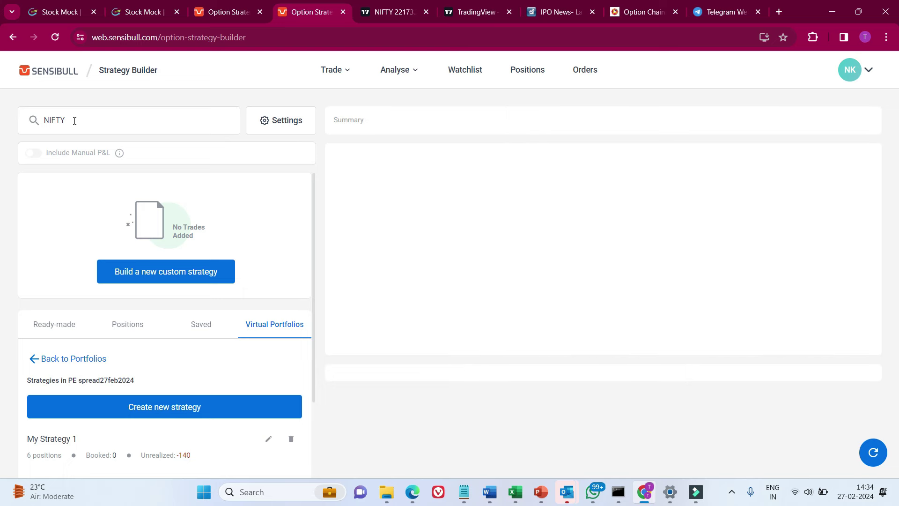
pyautogui.click(731, 491)
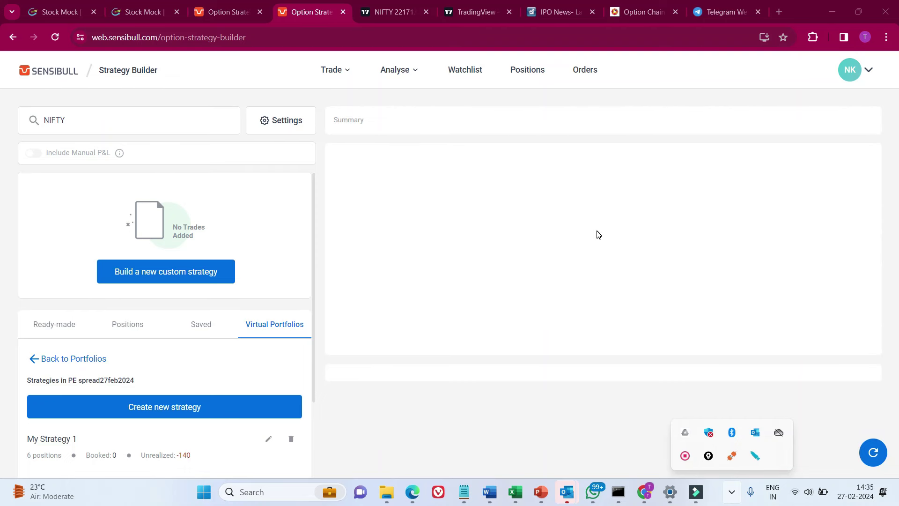
# - Check the NIFTY chart on TradingView, and display the NIFTY option contracts in the NSE option chain
pyautogui.click(400, 11)
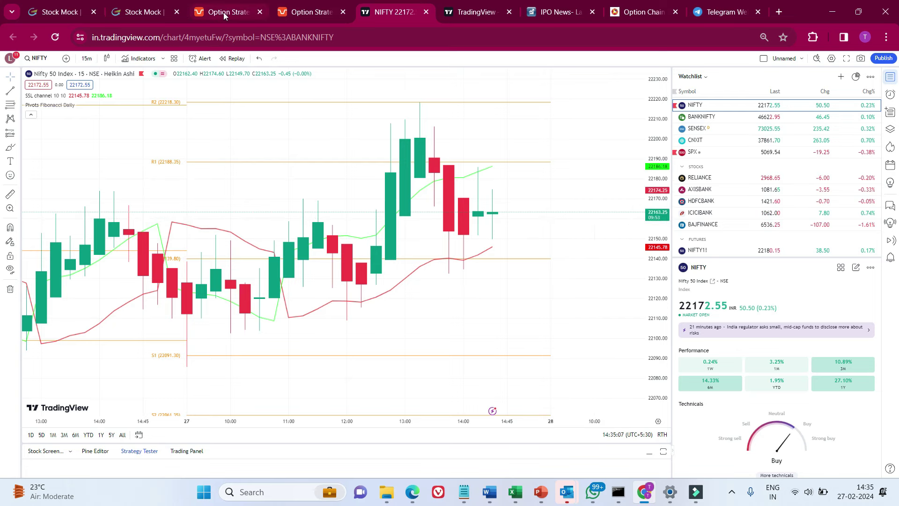
pyautogui.click(641, 12)
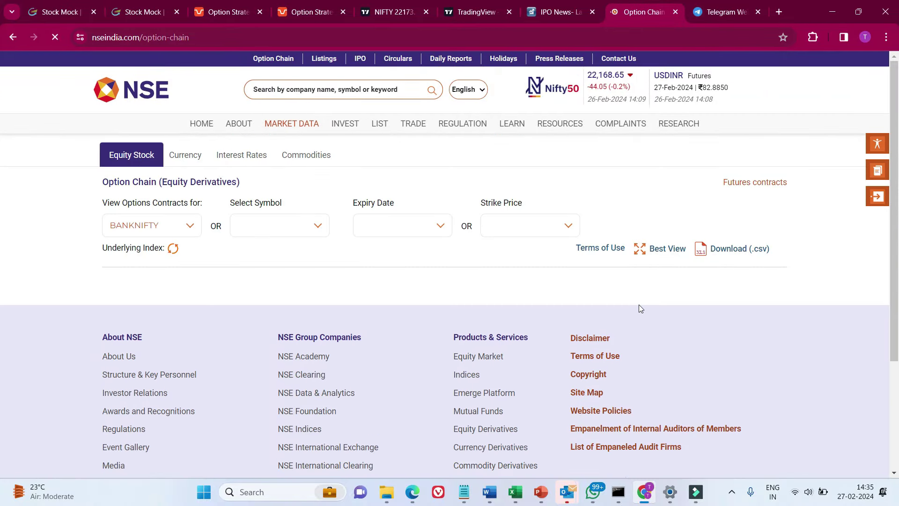
pyautogui.click(196, 228)
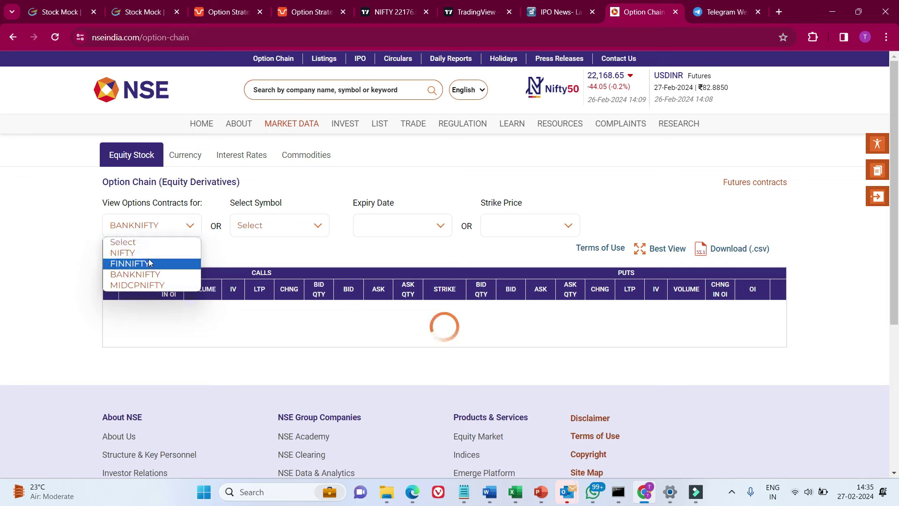
pyautogui.click(149, 254)
pyautogui.click(315, 233)
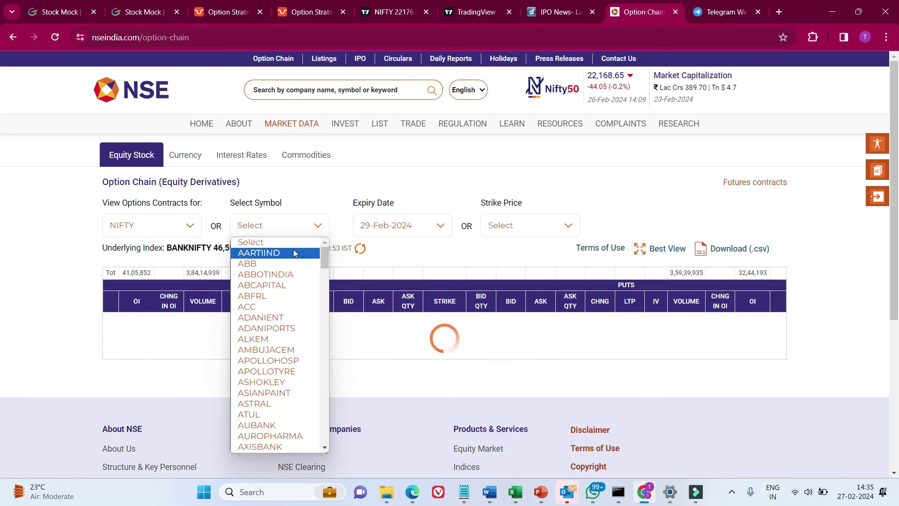
pyautogui.click(458, 194)
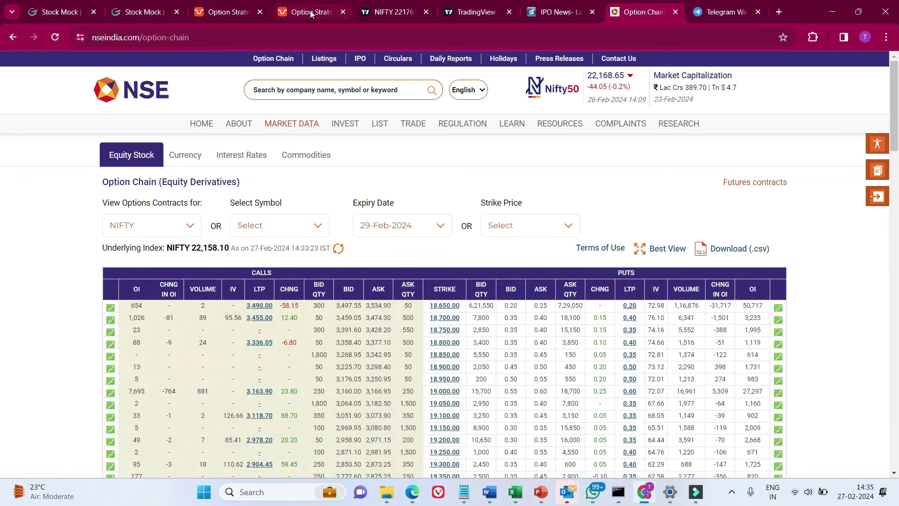
# - In the first Sensibull Strategy Builder page, start a new custom NIFTY strategy with the 29 Feb expiry
pyautogui.click(310, 14)
pyautogui.click(218, 17)
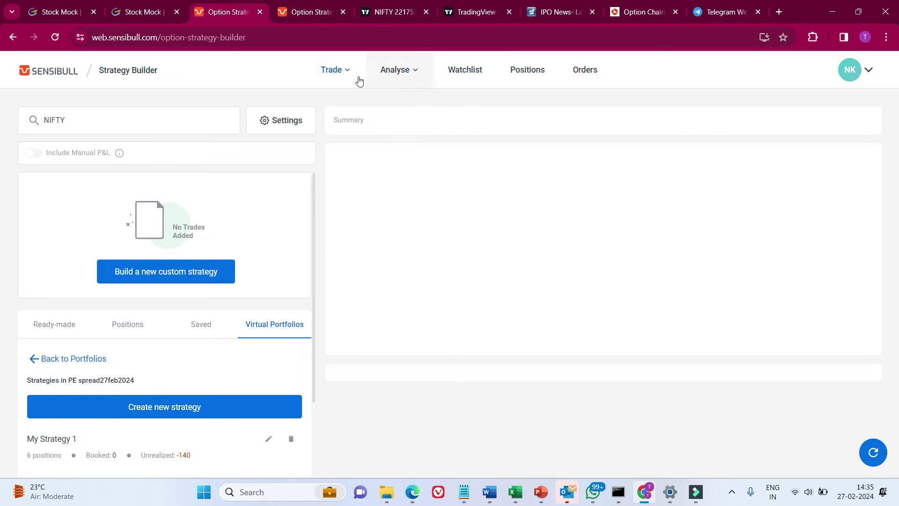
pyautogui.moveTo(345, 72)
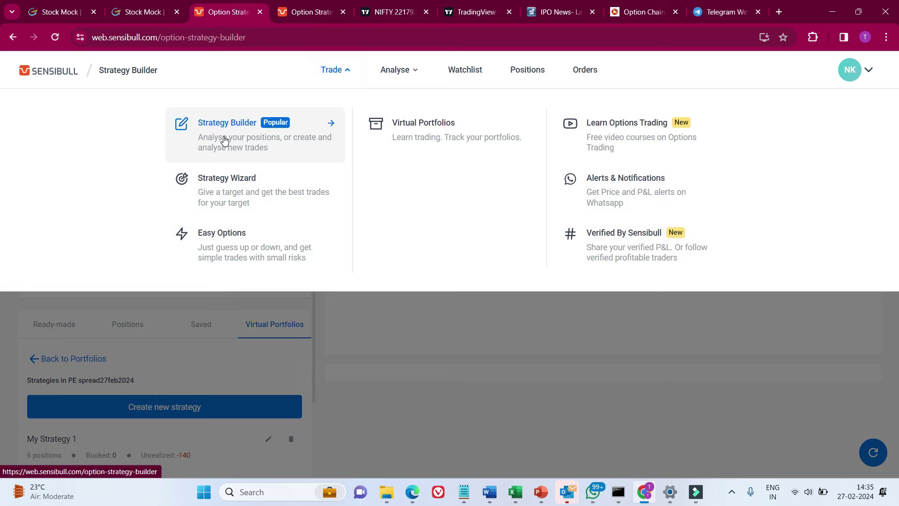
pyautogui.click(225, 139)
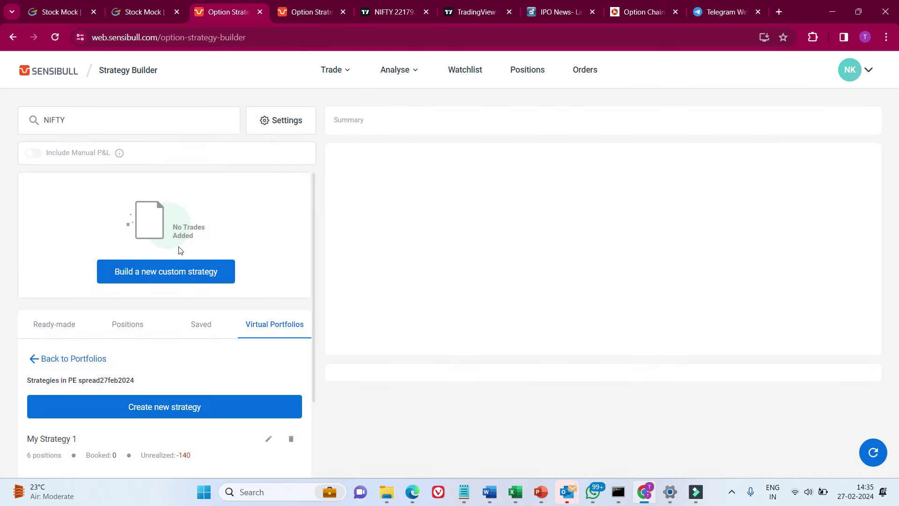
pyautogui.click(200, 281)
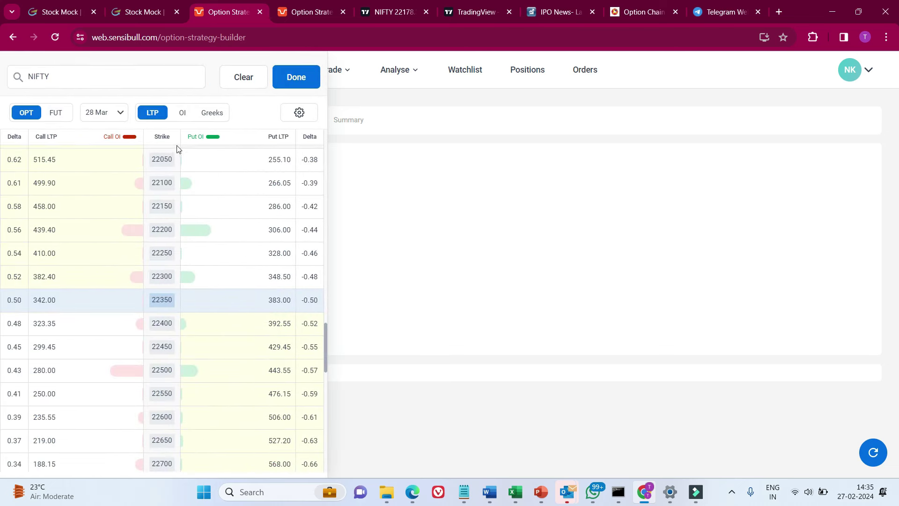
pyautogui.click(95, 113)
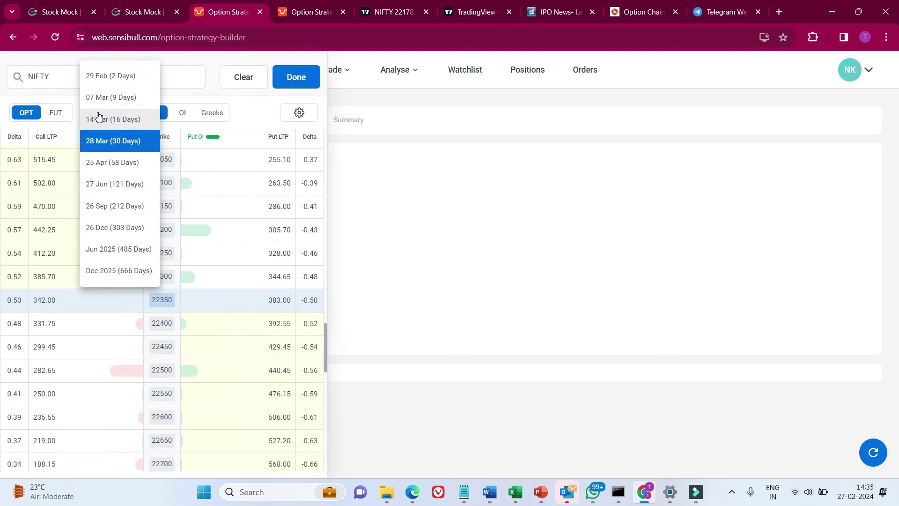
pyautogui.click(130, 78)
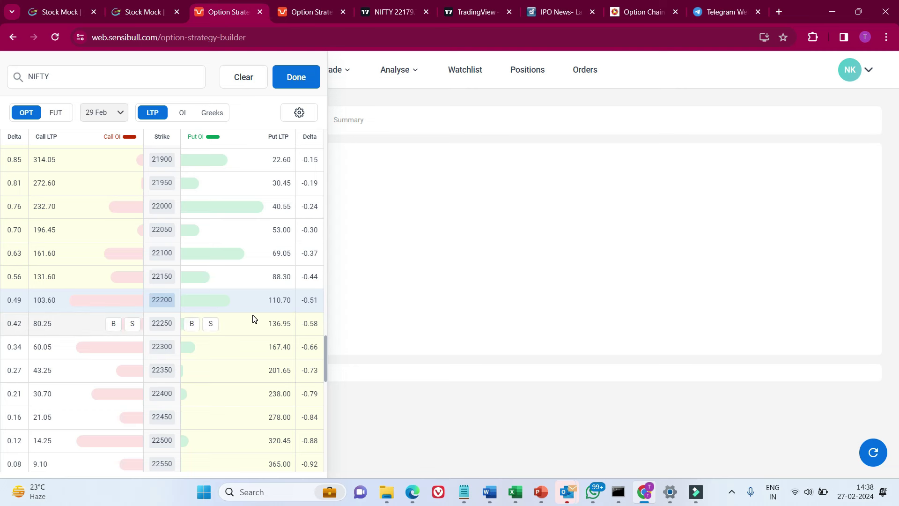
# - Compare the current NIFTY price on the TradingView chart with the strikes in the Sensibull option chain
pyautogui.click(391, 13)
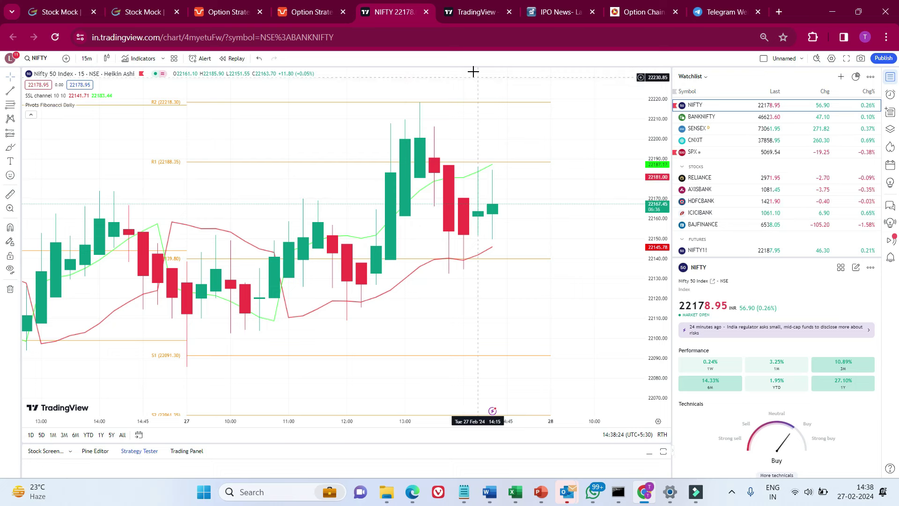
pyautogui.click(229, 14)
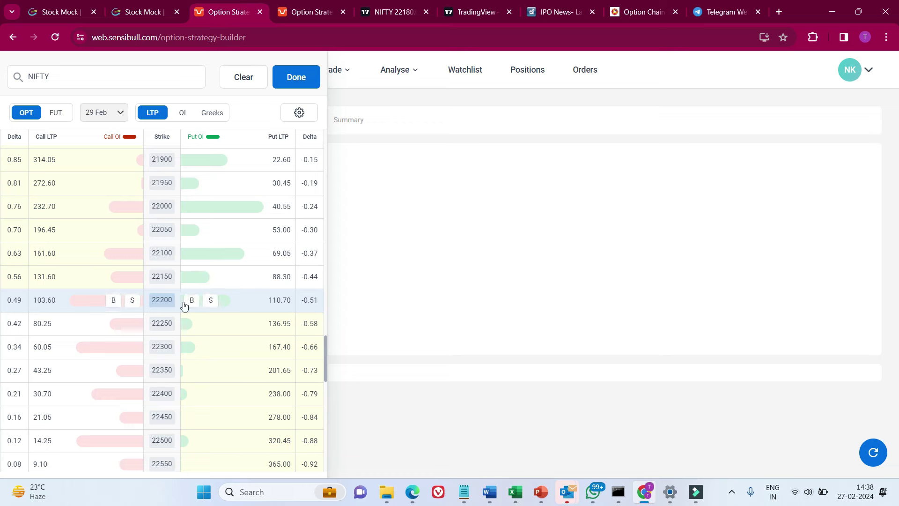
pyautogui.click(395, 13)
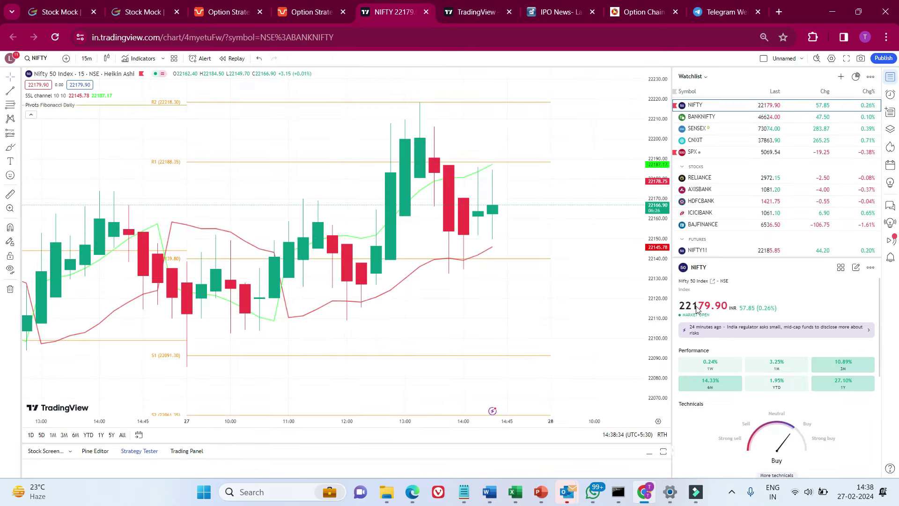
pyautogui.click(224, 13)
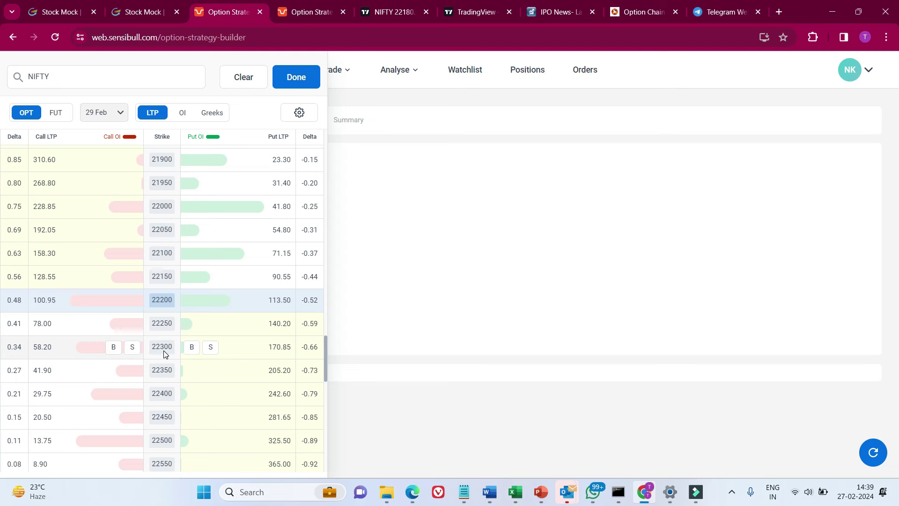
# - Add a sell leg of 2 lots on the 22300 put and view its payoff graph
pyautogui.click(211, 348)
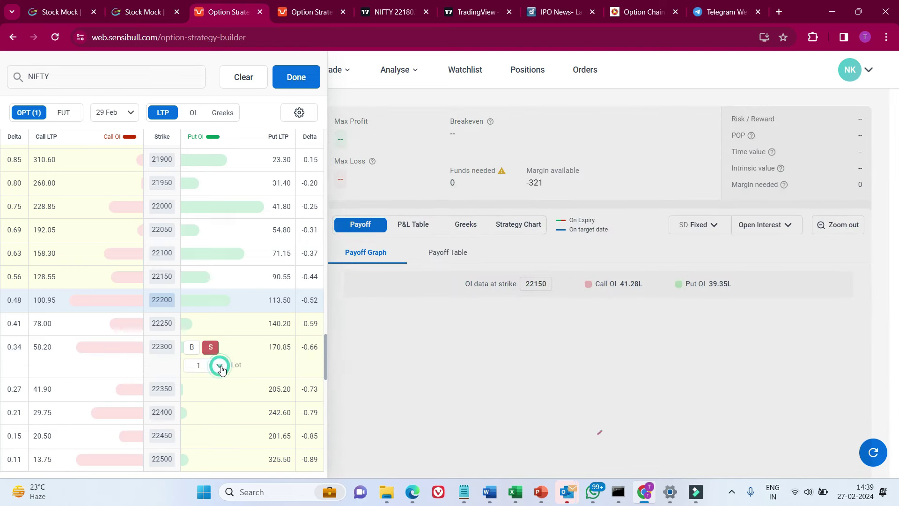
pyautogui.click(215, 364)
pyautogui.click(215, 153)
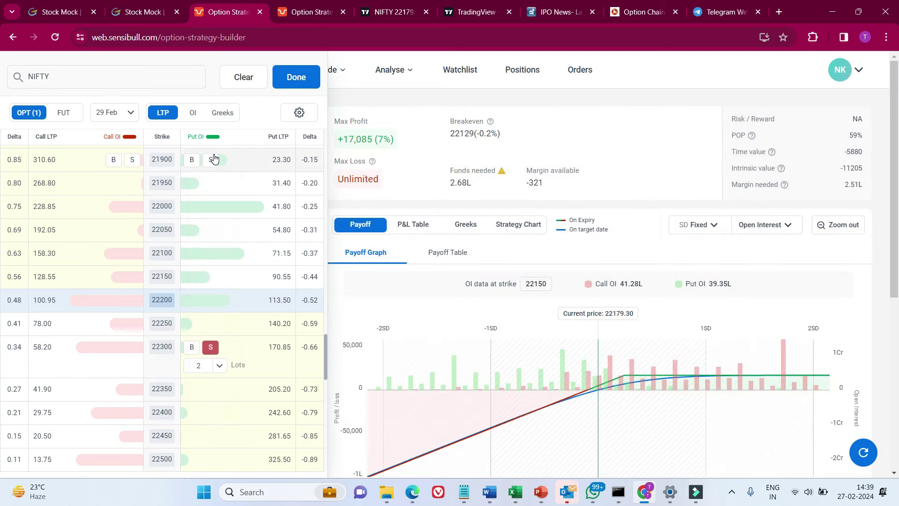
pyautogui.scroll(-2, 898, 260)
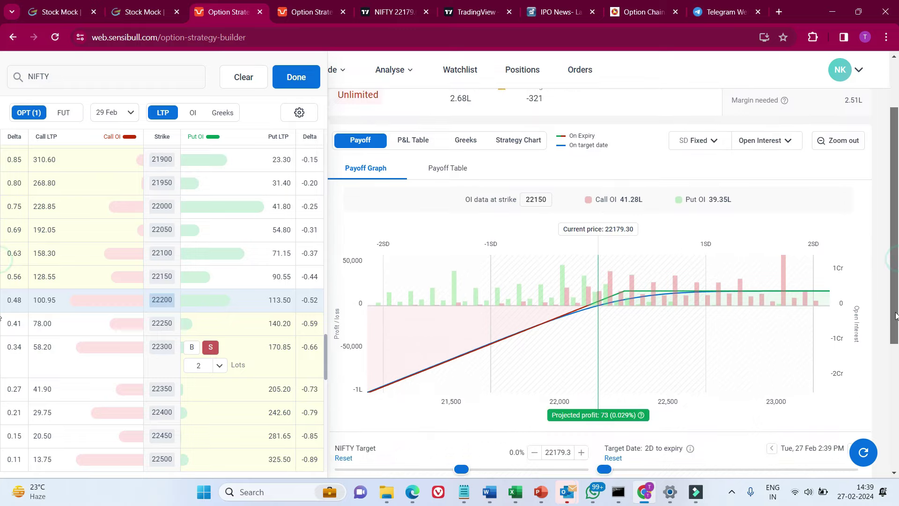
pyautogui.scroll(2, 897, 261)
pyautogui.moveTo(181, 356)
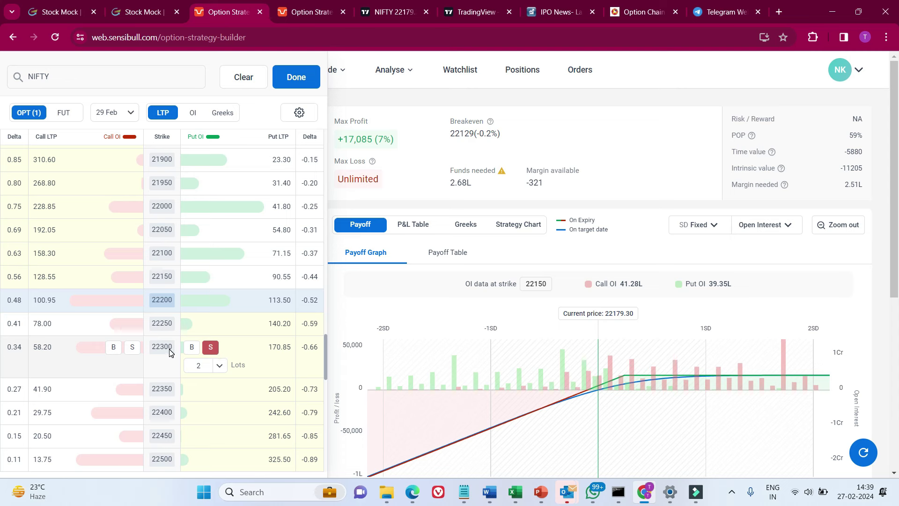
pyautogui.moveTo(163, 304)
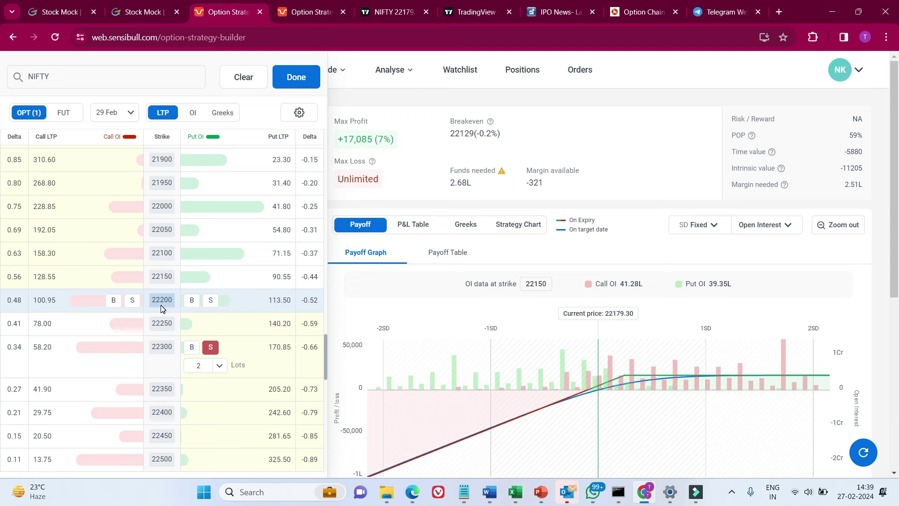
# - Add buy legs of 1 lot each on the 22200 put and the 22400 put, and view the combined payoff
pyautogui.click(192, 300)
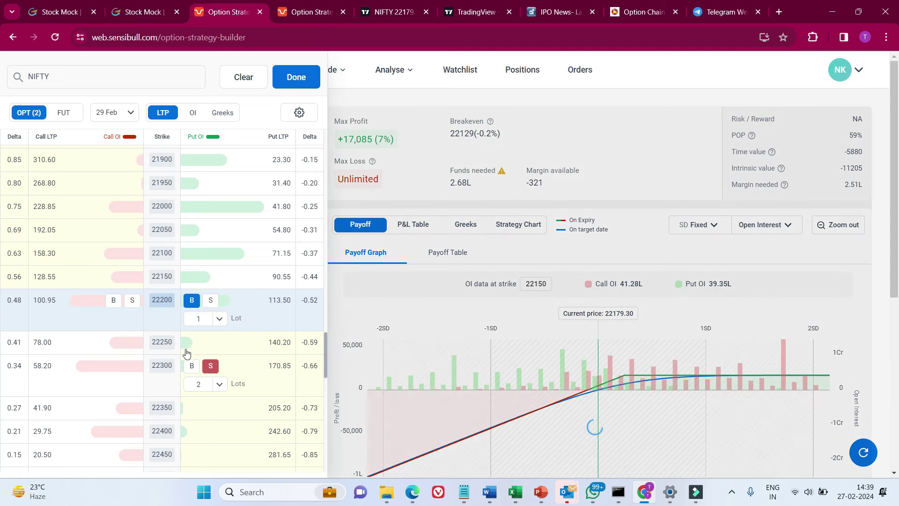
pyautogui.scroll(-2, 326, 338)
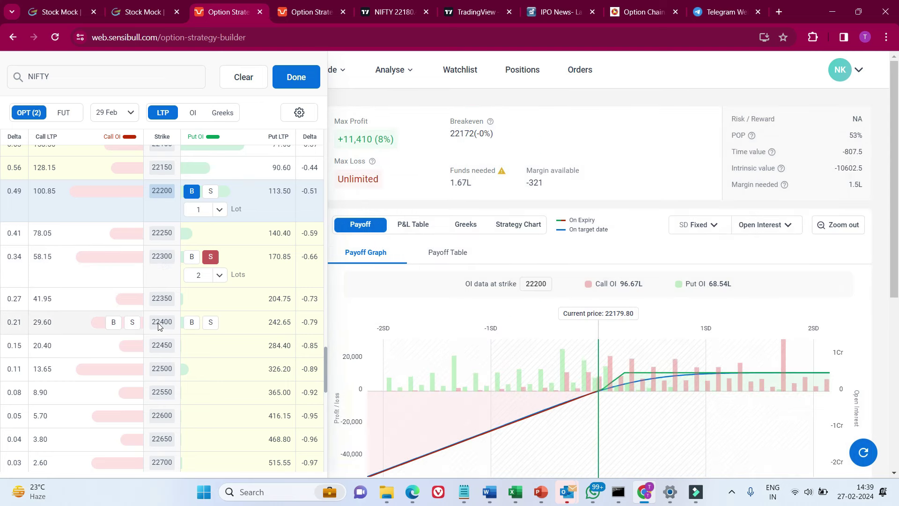
pyautogui.click(191, 322)
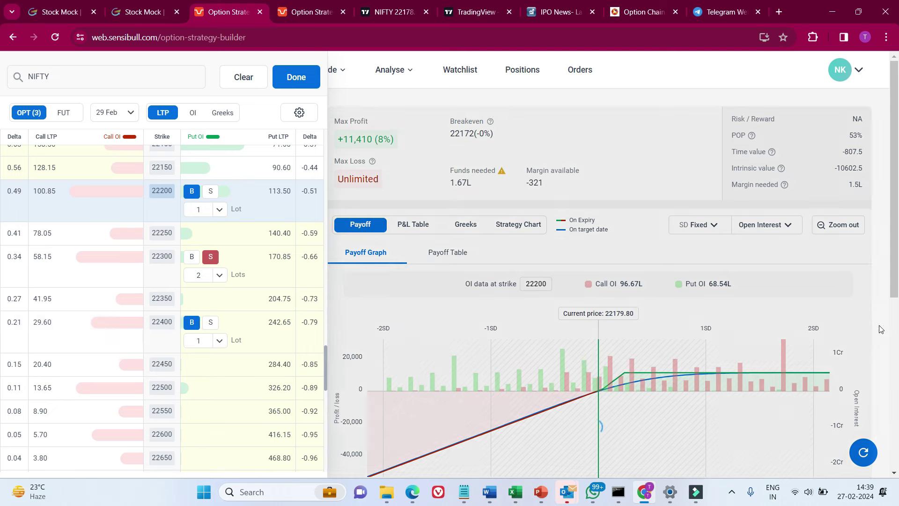
pyautogui.scroll(-1, 889, 305)
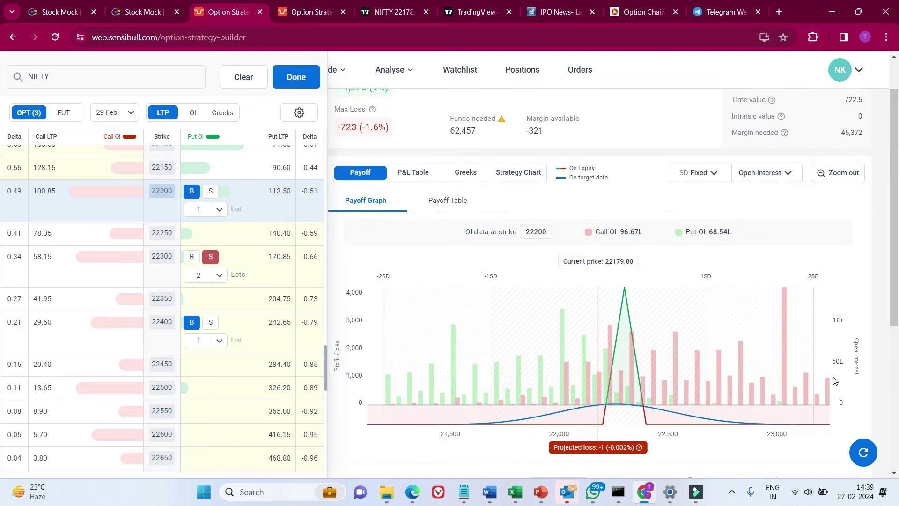
pyautogui.scroll(1, 895, 245)
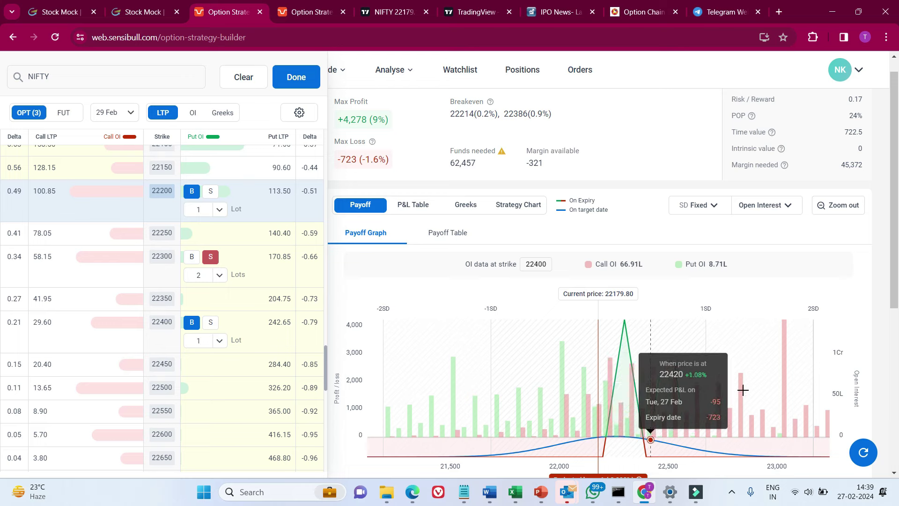
# - Examine the strategy's maximum profit, maximum loss and risk figures in the summary
pyautogui.moveTo(399, 124); pyautogui.dragTo(339, 125)
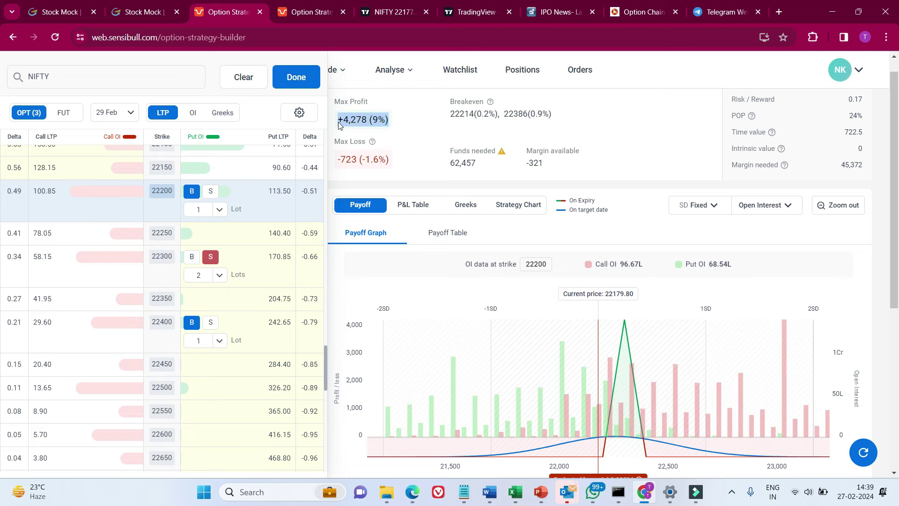
pyautogui.click(389, 159)
pyautogui.moveTo(389, 160); pyautogui.dragTo(337, 159)
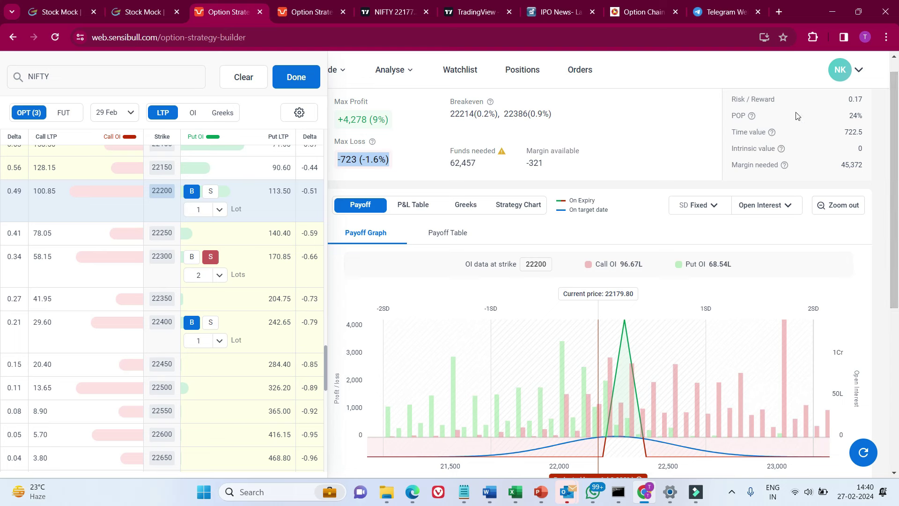
pyautogui.scroll(1, 894, 152)
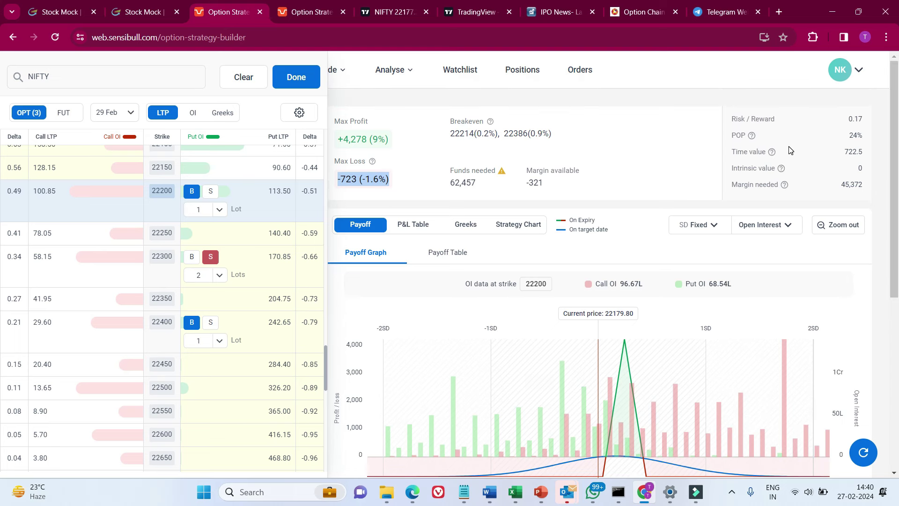
# - Examine the butterfly's probability of profit, funds needed and payoff graph
pyautogui.doubleClick(855, 136)
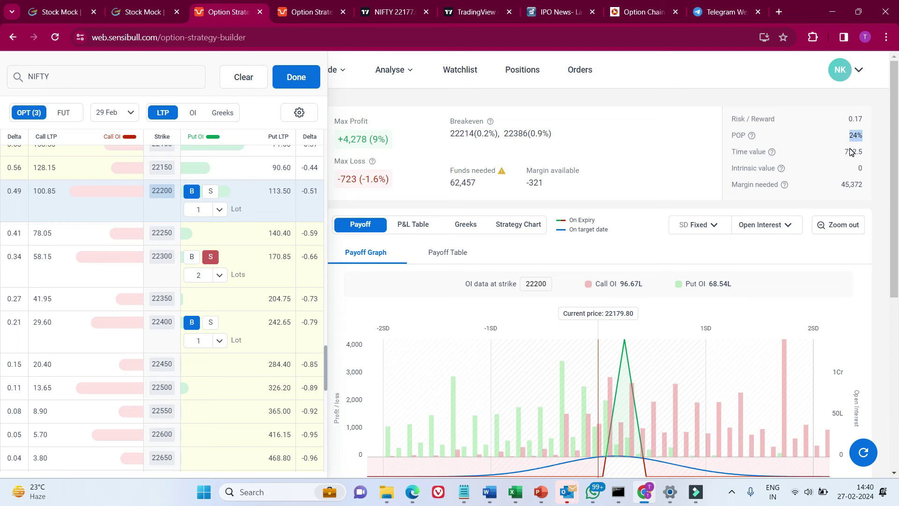
pyautogui.moveTo(490, 187); pyautogui.dragTo(450, 186)
pyautogui.click(611, 164)
pyautogui.scroll(-1, 669, 223)
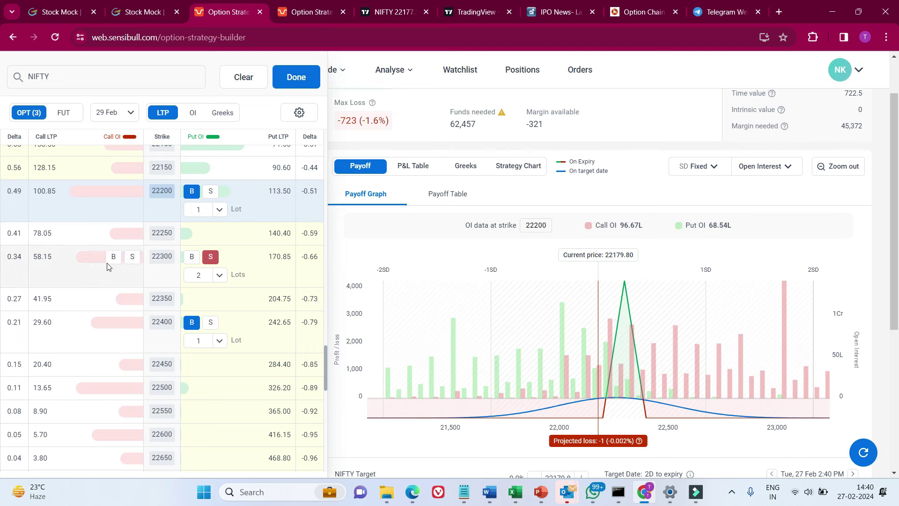
pyautogui.scroll(1, 896, 308)
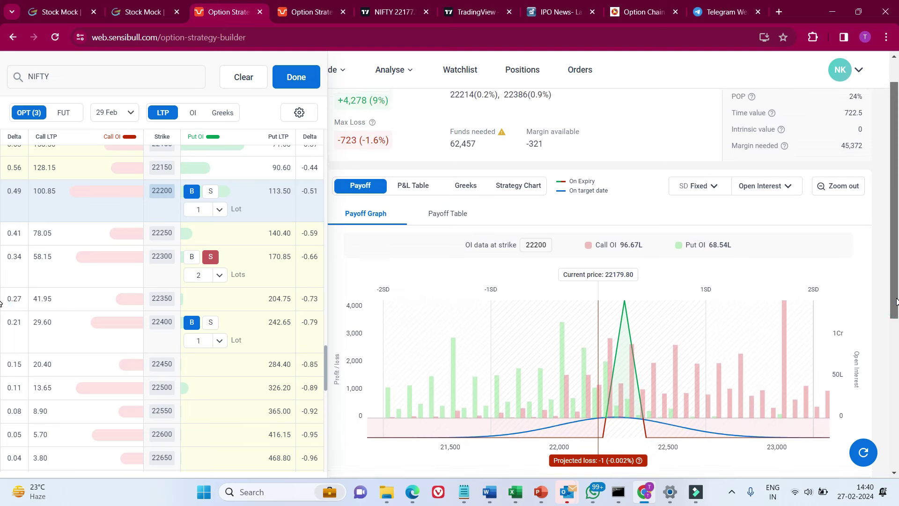
pyautogui.scroll(1, 895, 302)
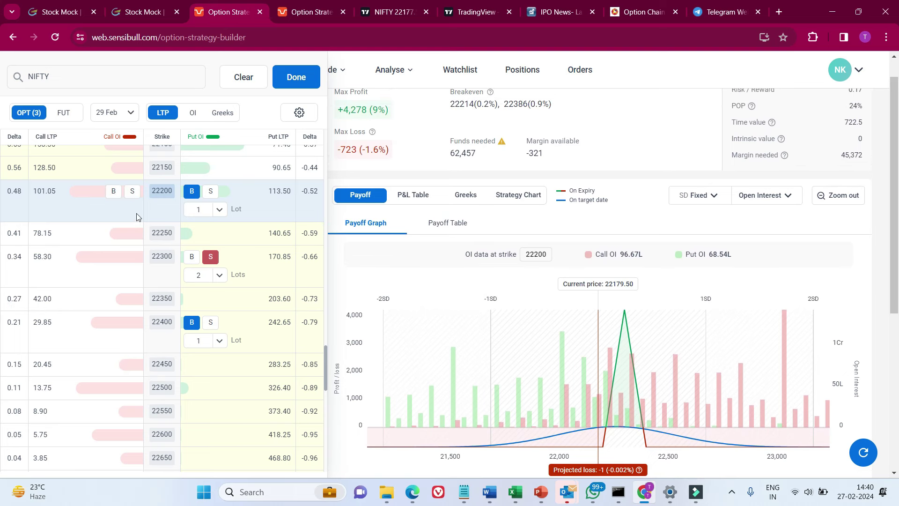
pyautogui.scroll(1, 894, 248)
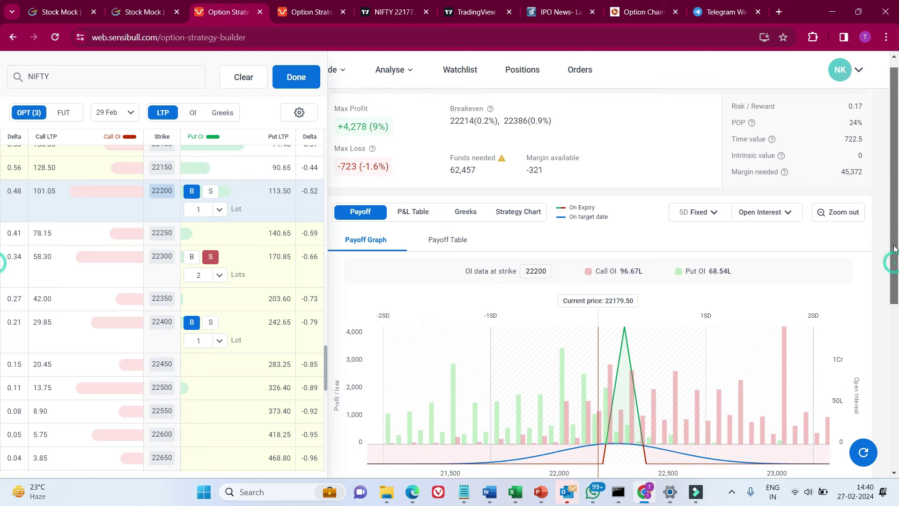
# - Replace the 22200 put buy leg with a 1-lot buy of the 22150 put and view the payoff graph
pyautogui.scroll(1, 894, 248)
pyautogui.scroll(3, 216, 259)
pyautogui.click(192, 308)
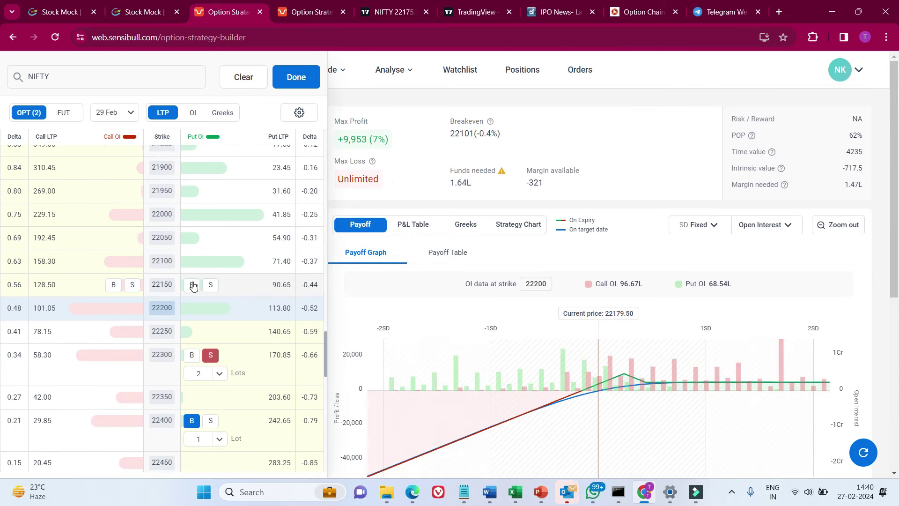
pyautogui.click(193, 286)
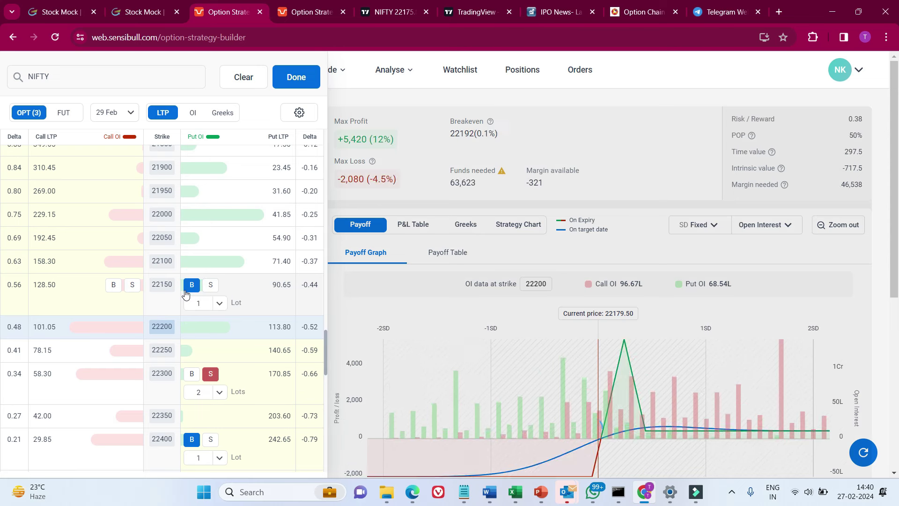
pyautogui.scroll(-1, 890, 197)
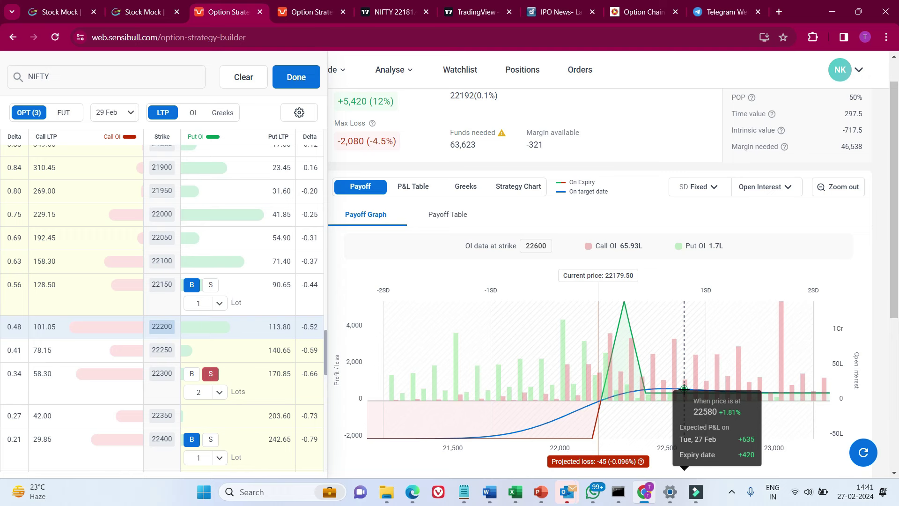
# - Examine the modified strategy's probability of profit, maximum loss and expected P&L along the payoff graph
pyautogui.moveTo(896, 213); pyautogui.dragTo(897, 194)
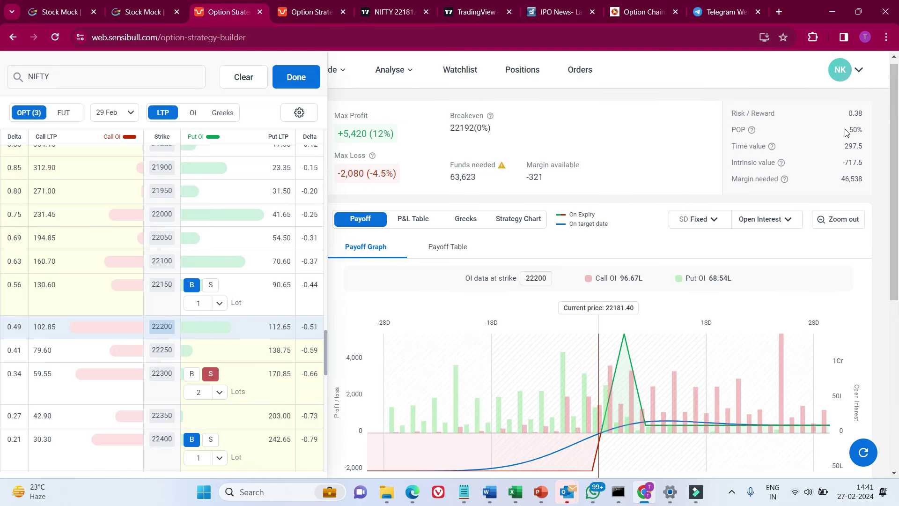
pyautogui.moveTo(861, 132); pyautogui.dragTo(844, 133)
pyautogui.click(392, 179)
pyautogui.moveTo(393, 179); pyautogui.dragTo(337, 177)
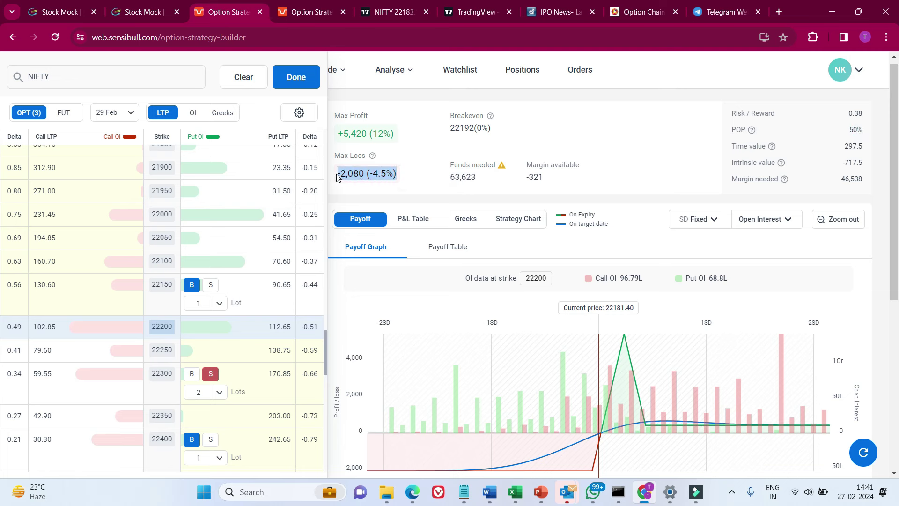
pyautogui.click(422, 186)
pyautogui.scroll(-1, 897, 206)
pyautogui.scroll(1, 897, 201)
pyautogui.scroll(-1, 897, 202)
pyautogui.moveTo(623, 391)
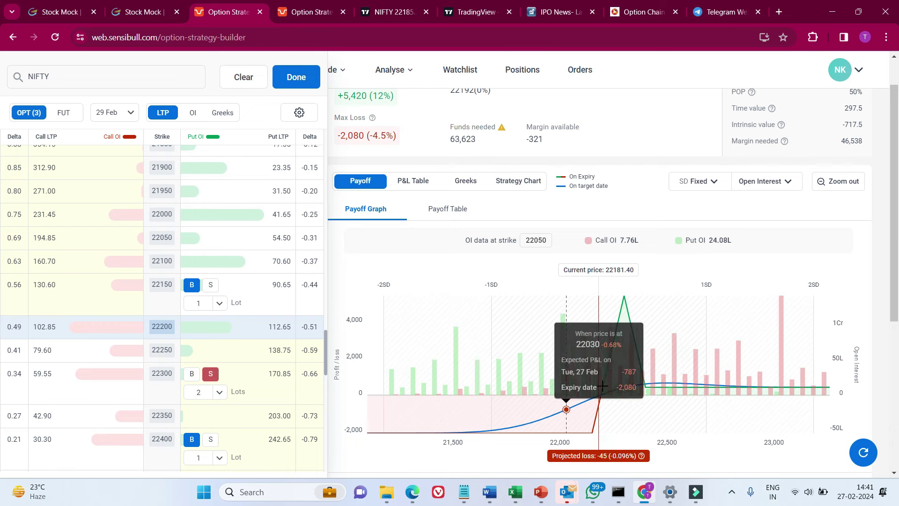
# - Set the NIFTY target to -0.5% (22070.49) and the target date to Wed, 28 Feb
pyautogui.scroll(-2, 897, 270)
pyautogui.scroll(-1, 896, 270)
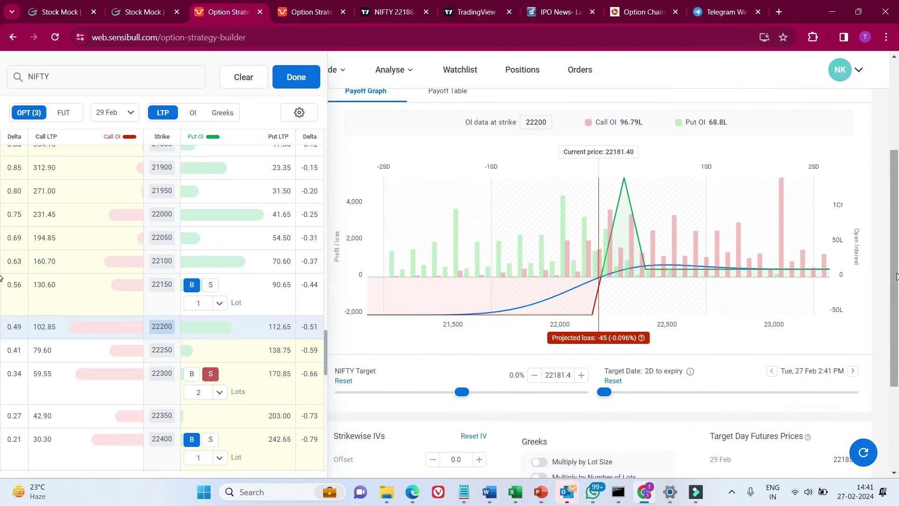
pyautogui.scroll(-1, 805, 323)
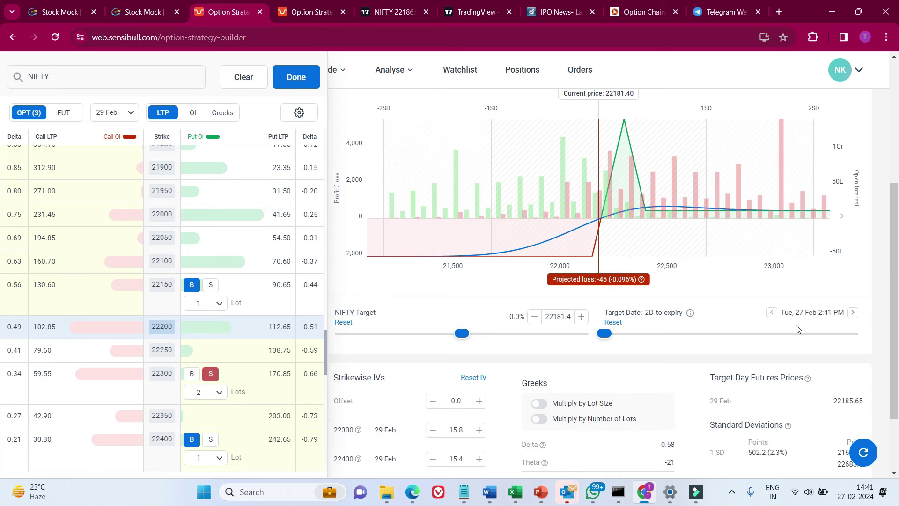
pyautogui.moveTo(567, 318); pyautogui.dragTo(545, 319)
pyautogui.click(534, 317)
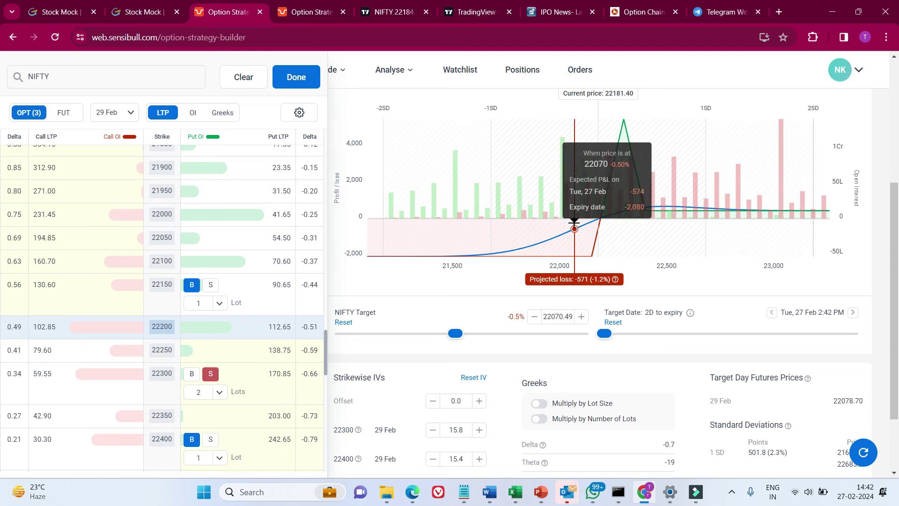
pyautogui.click(852, 313)
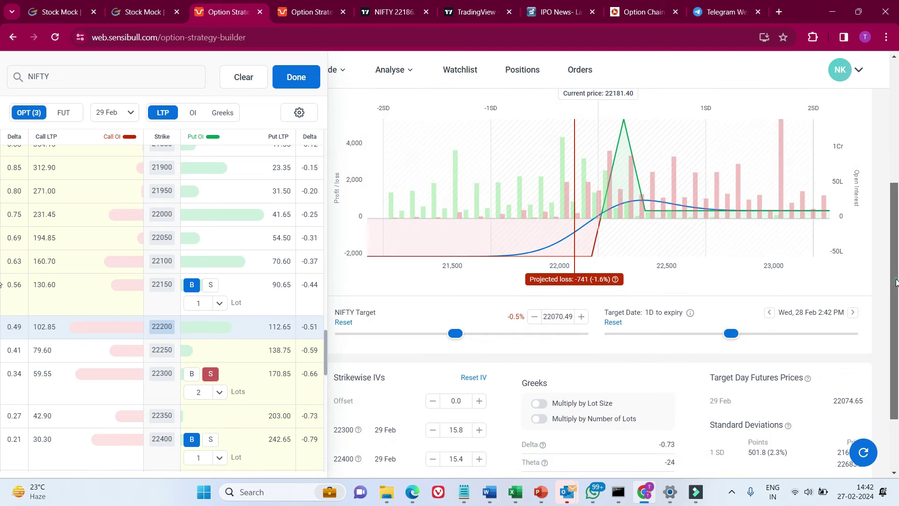
# - Compare the projected loss on the payoff graph with the strategy's maximum loss
pyautogui.moveTo(895, 283); pyautogui.dragTo(895, 233)
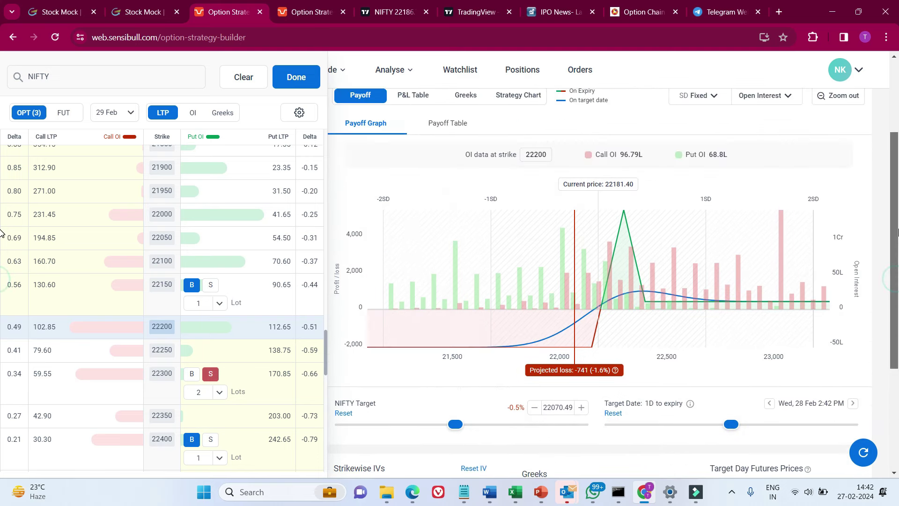
pyautogui.moveTo(630, 374); pyautogui.dragTo(602, 373)
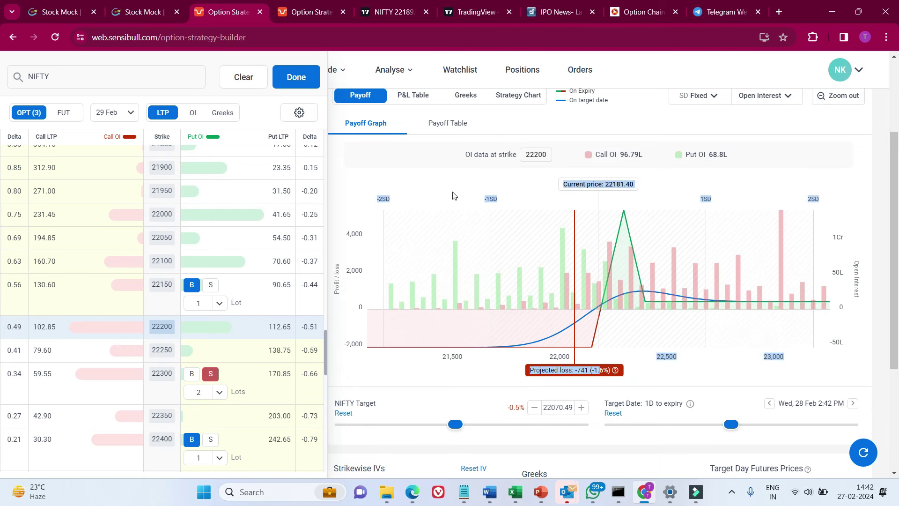
pyautogui.scroll(3, 421, 192)
pyautogui.moveTo(398, 183); pyautogui.dragTo(337, 181)
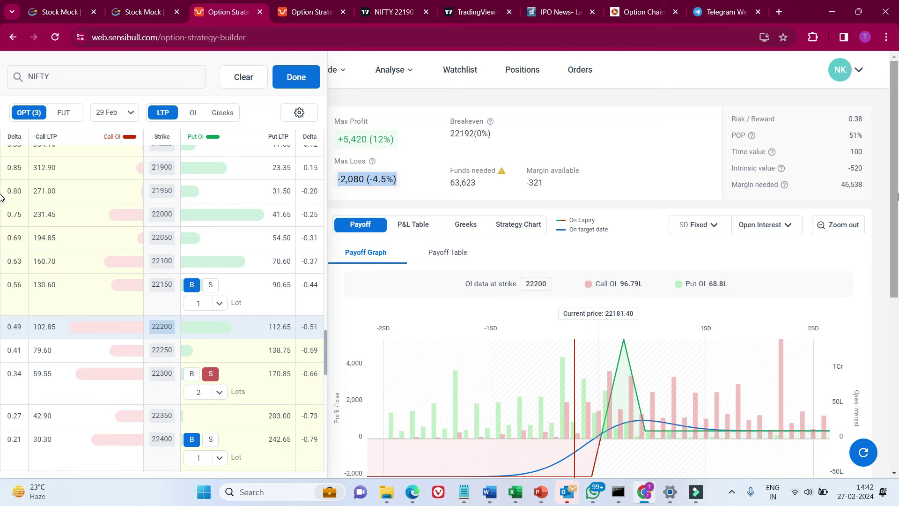
# - Lower the NIFTY target to -1.0% (21959.58) and compare its projected loss with the maximum loss
pyautogui.scroll(-1, 890, 256)
pyautogui.scroll(-2, 889, 256)
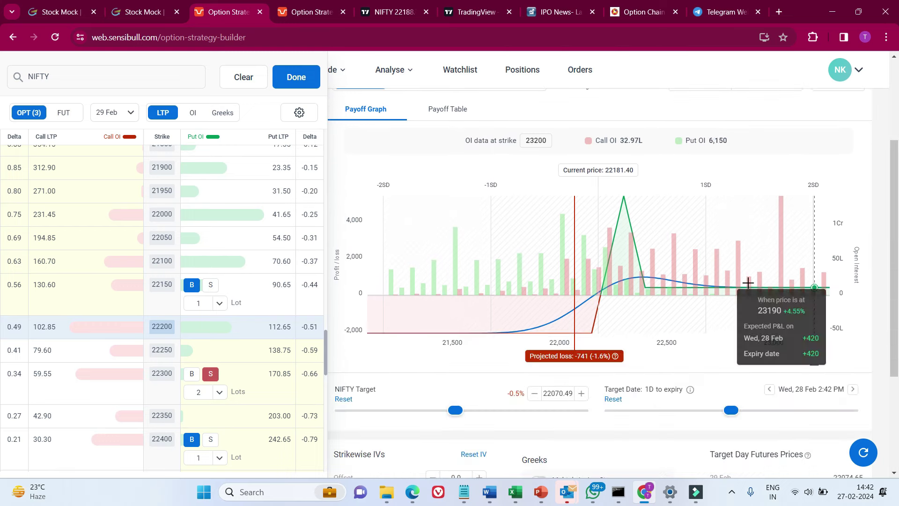
pyautogui.click(535, 393)
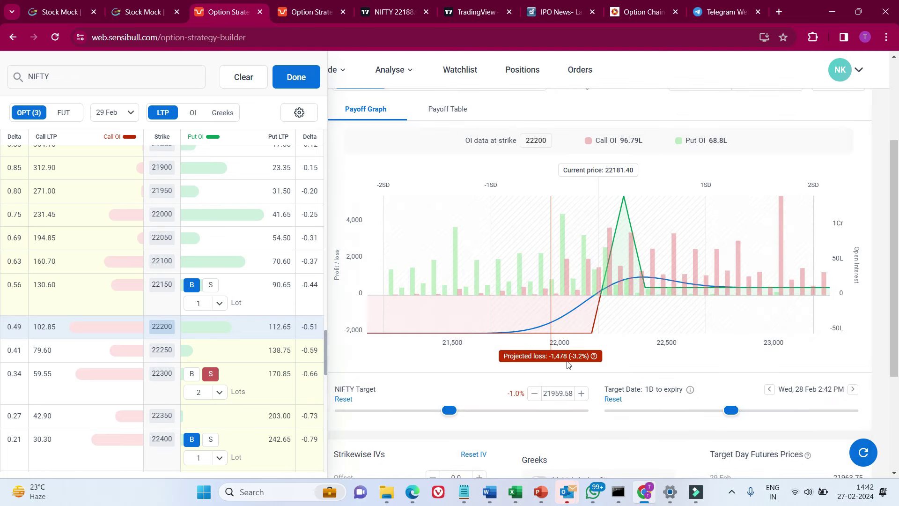
pyautogui.moveTo(568, 356); pyautogui.dragTo(555, 360)
pyautogui.scroll(3, 442, 195)
pyautogui.moveTo(404, 180); pyautogui.dragTo(336, 182)
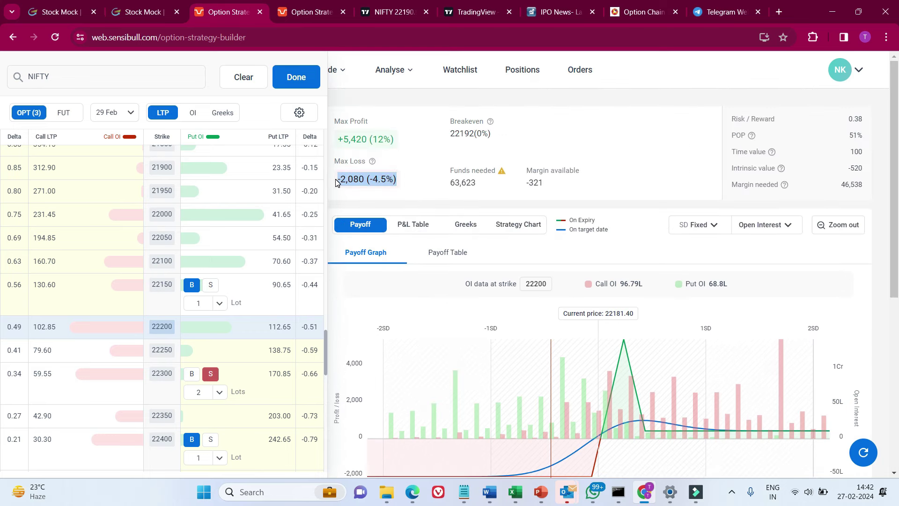
# - Reset the NIFTY target and the target date to their current values
pyautogui.scroll(-3, 595, 370)
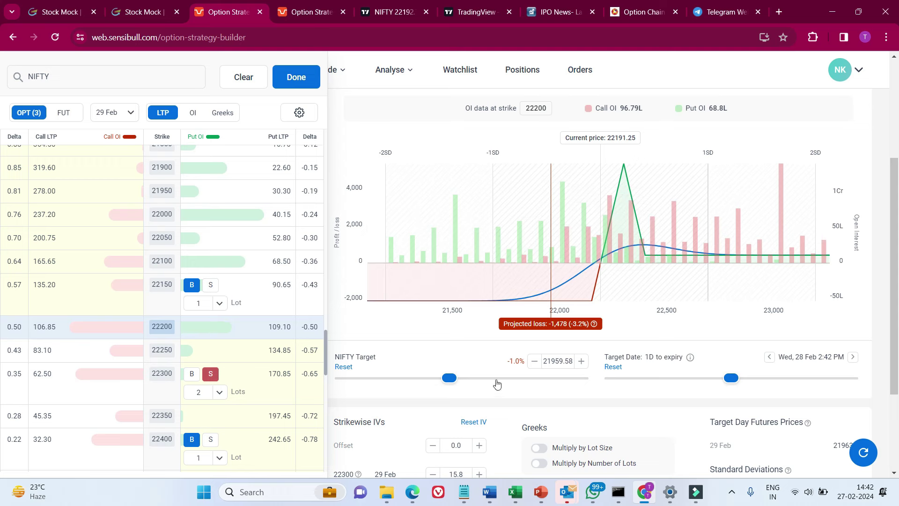
pyautogui.click(344, 367)
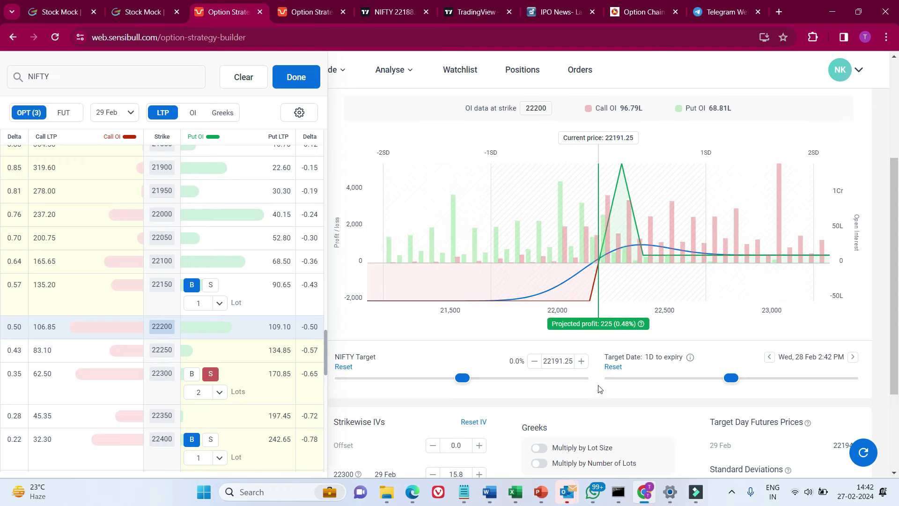
pyautogui.click(613, 367)
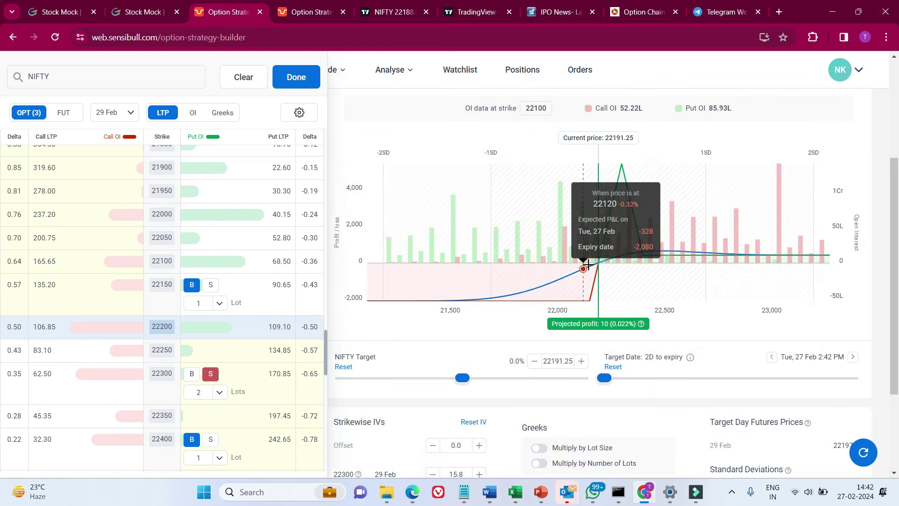
pyautogui.scroll(1, 894, 248)
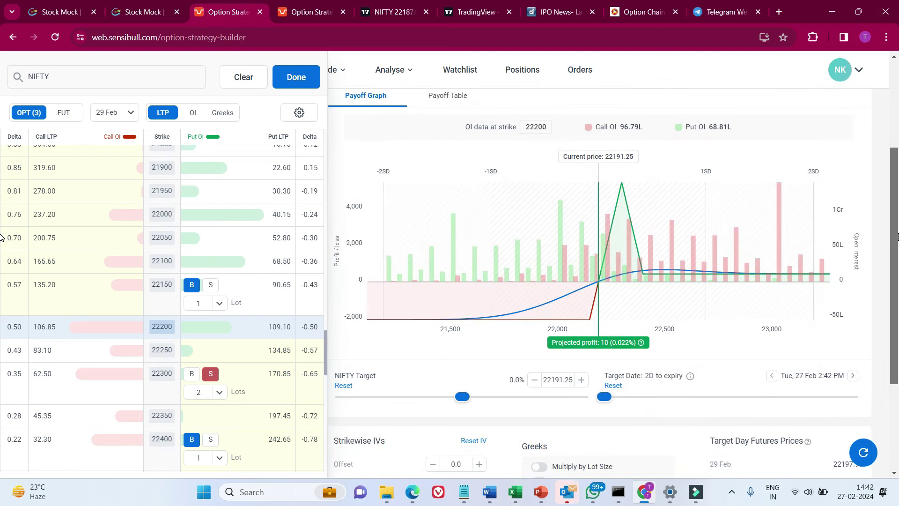
pyautogui.scroll(3, 894, 252)
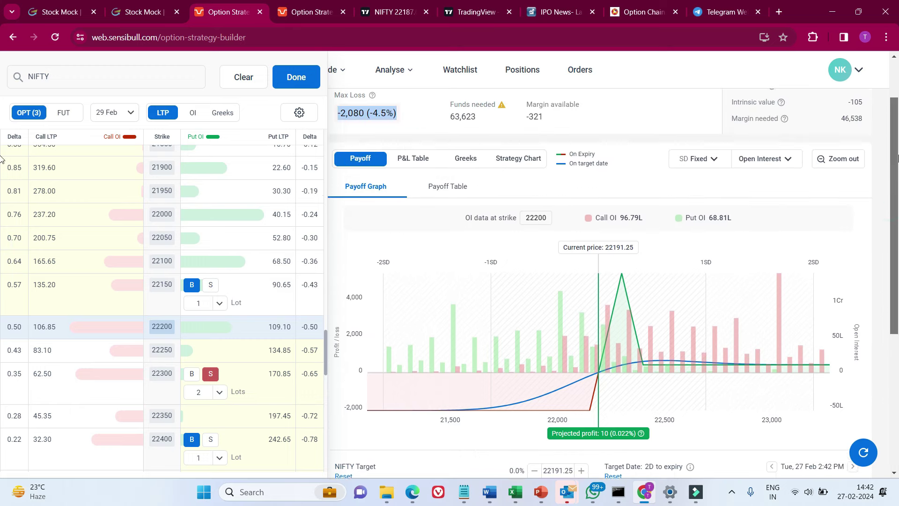
# - Reduce the browser's page zoom to 90%
pyautogui.click(886, 37)
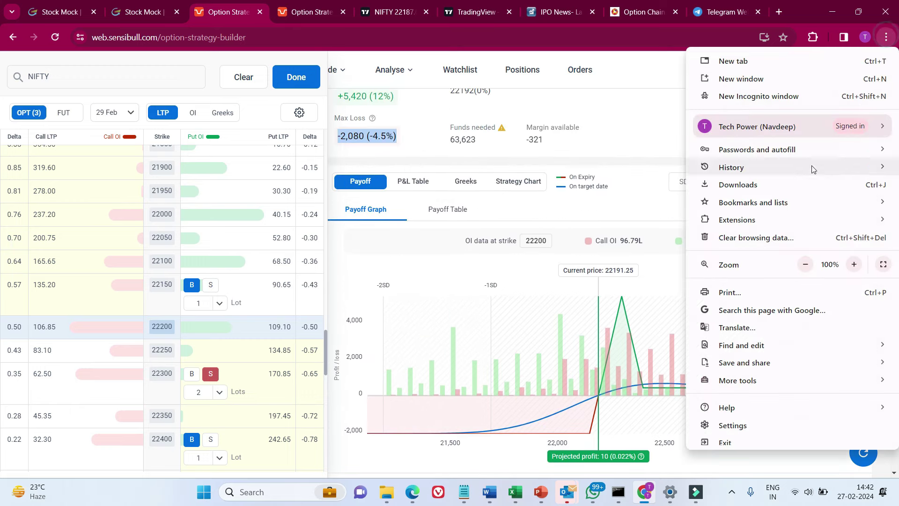
pyautogui.click(805, 264)
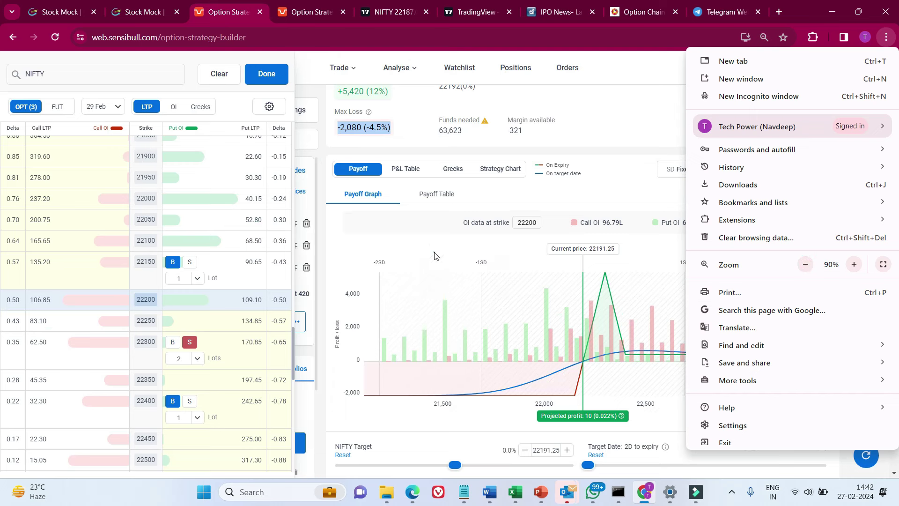
pyautogui.press('Escape')
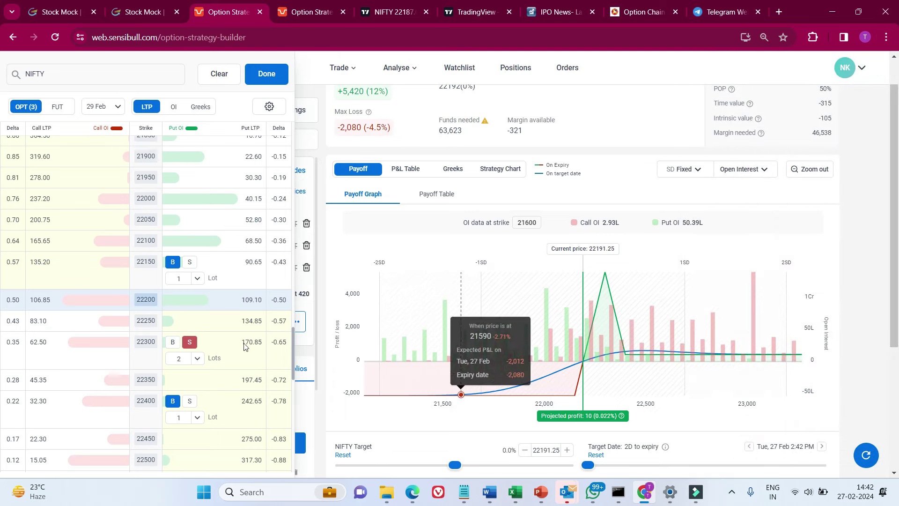
# - Replace the 22150 put buy leg with a 1-lot buy of the 22100 put
pyautogui.click(172, 263)
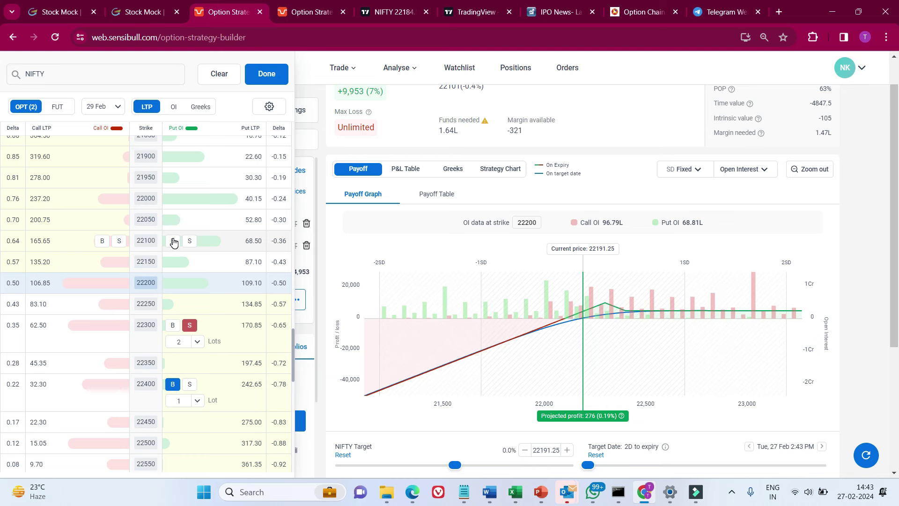
pyautogui.click(173, 242)
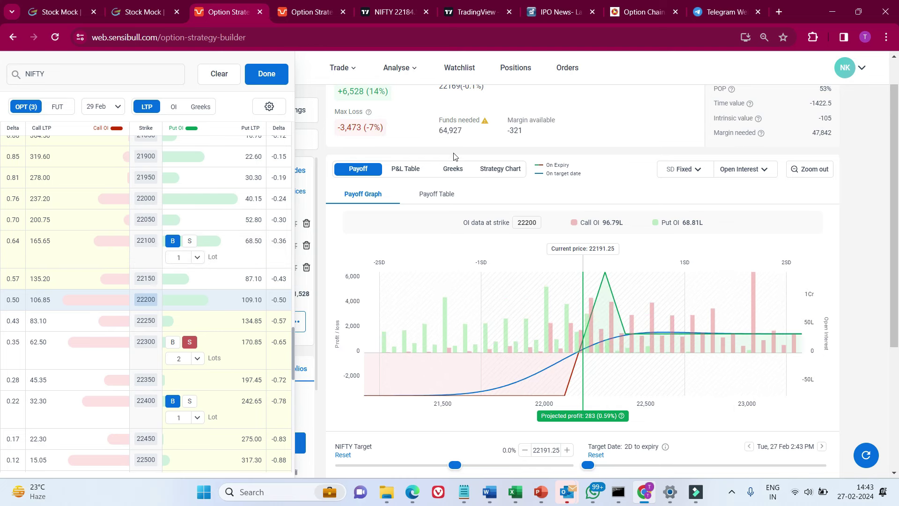
pyautogui.scroll(1, 453, 154)
# - Examine the maximum profit, maximum loss, probability of profit and payoff graph with the 22100 put leg
pyautogui.moveTo(395, 131); pyautogui.dragTo(340, 134)
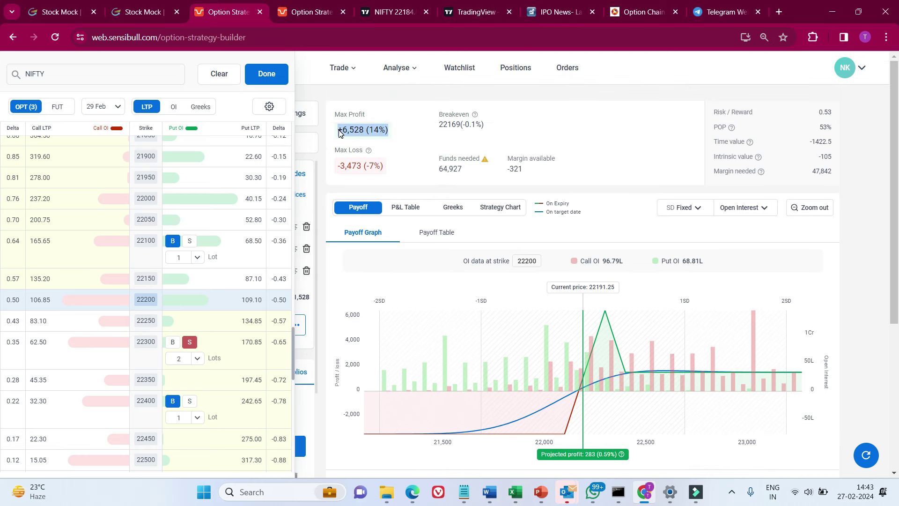
pyautogui.moveTo(380, 167); pyautogui.dragTo(341, 167)
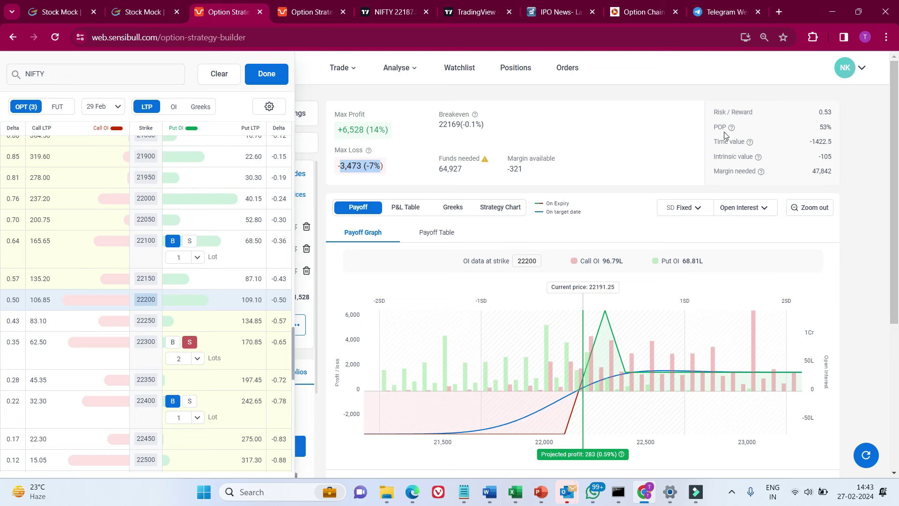
pyautogui.click(819, 131)
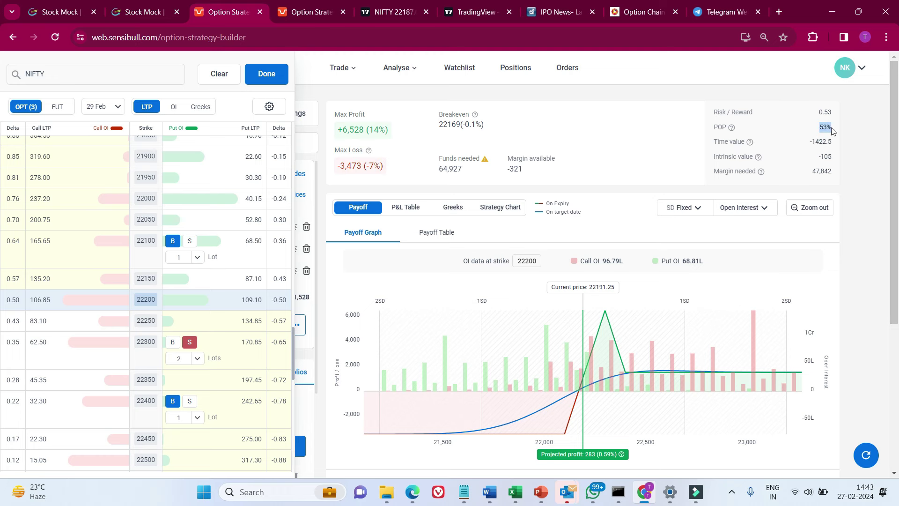
pyautogui.scroll(-1, 572, 294)
pyautogui.moveTo(604, 299)
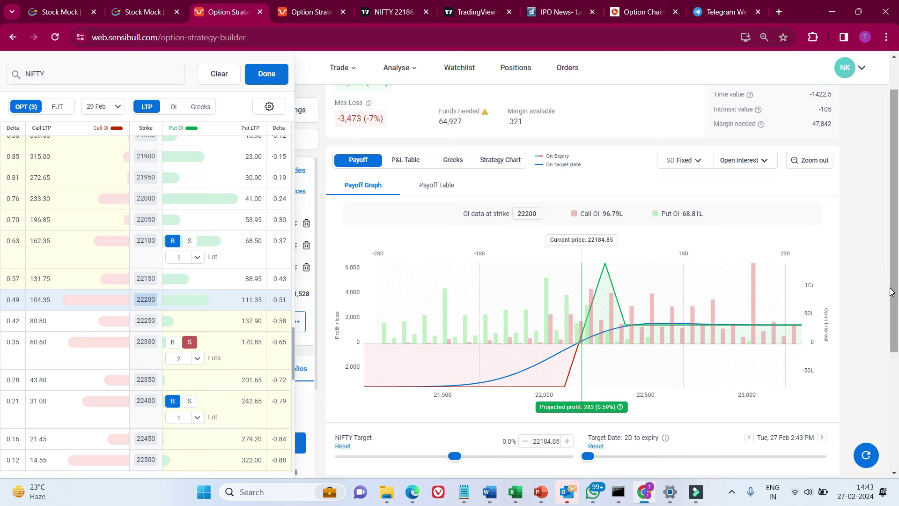
# - Clear all put butterfly legs from the strategy and check the NIFTY 15-minute chart in TradingView
pyautogui.scroll(2, 894, 290)
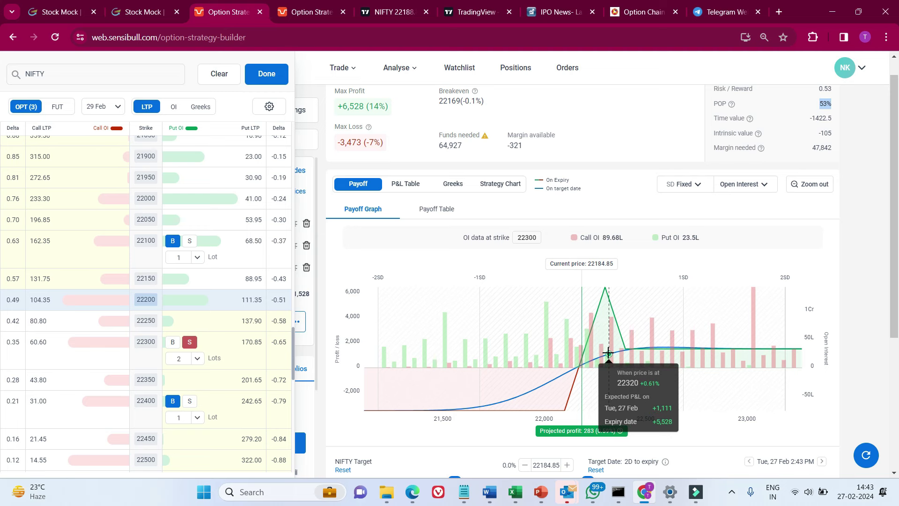
pyautogui.scroll(1, 607, 352)
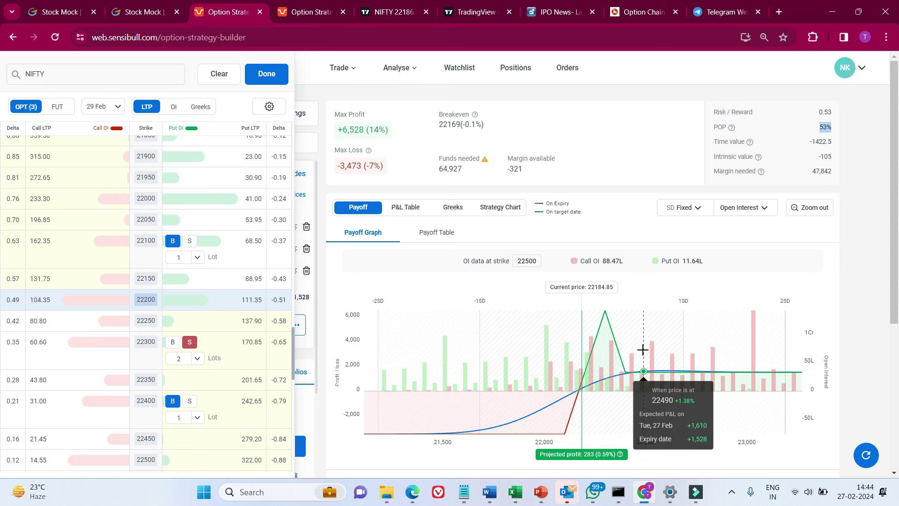
pyautogui.click(219, 73)
pyautogui.click(405, 13)
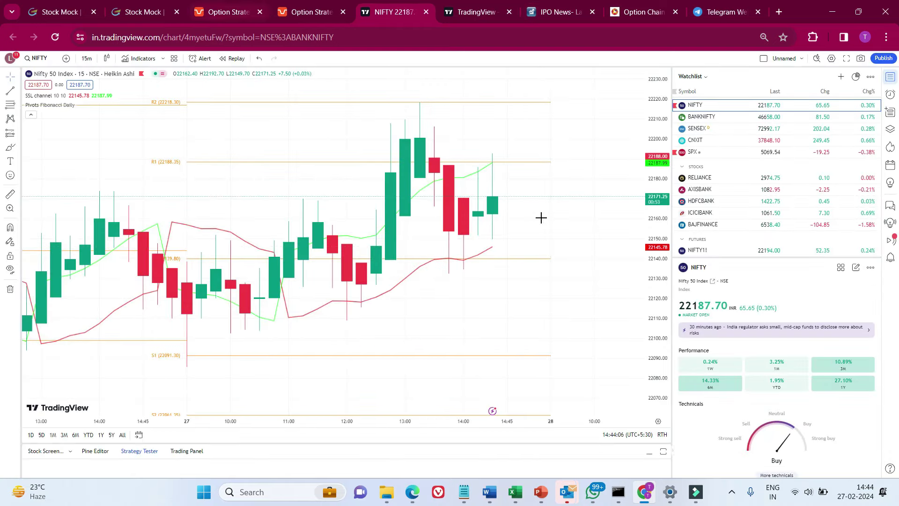
pyautogui.click(237, 13)
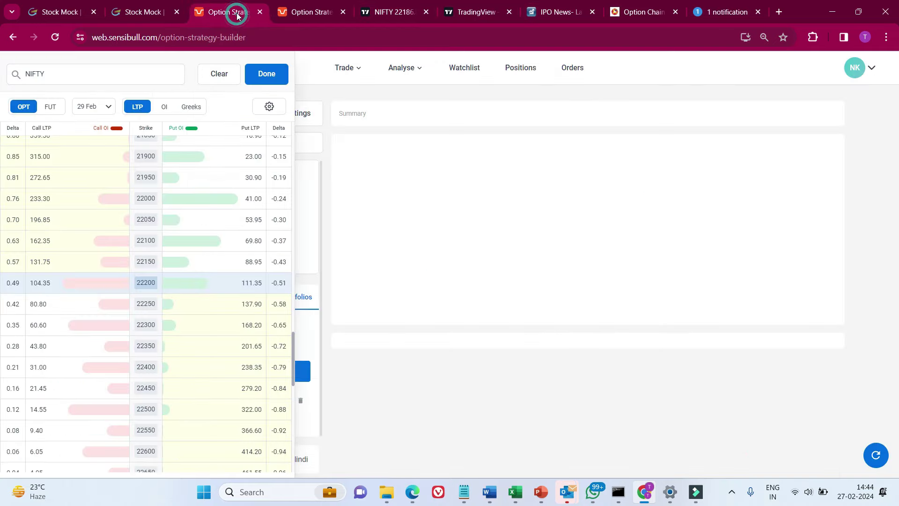
# - Build a 29 Feb call butterfly by selling 2 lots of the 22000 call and buying 1 lot each of the 21900 and 22100 calls
pyautogui.moveTo(157, 287)
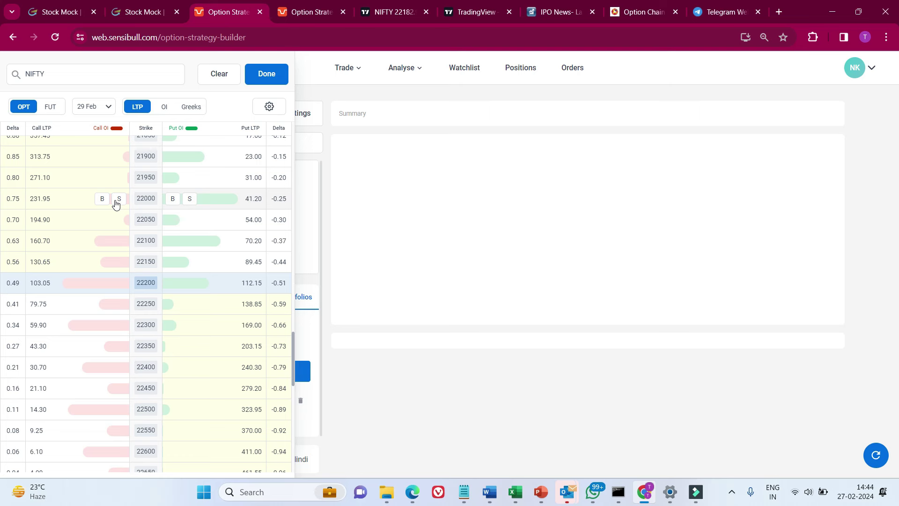
pyautogui.click(118, 201)
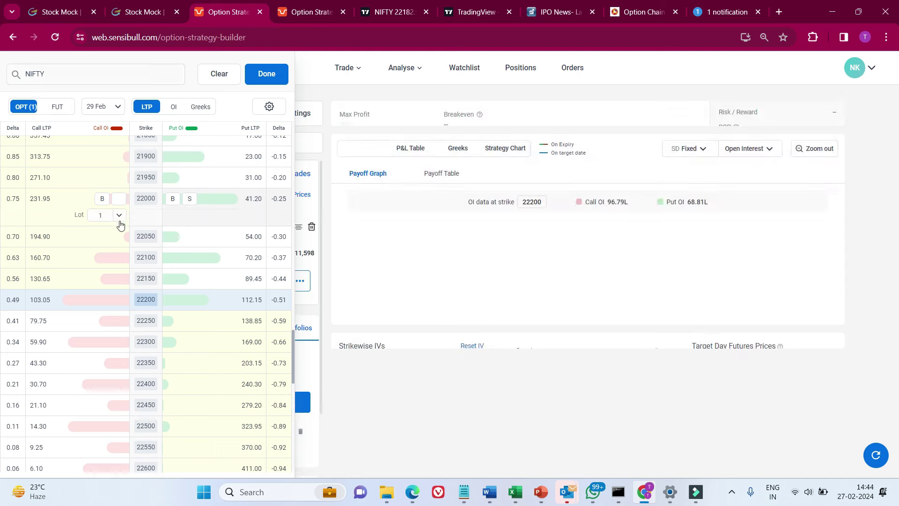
pyautogui.click(119, 216)
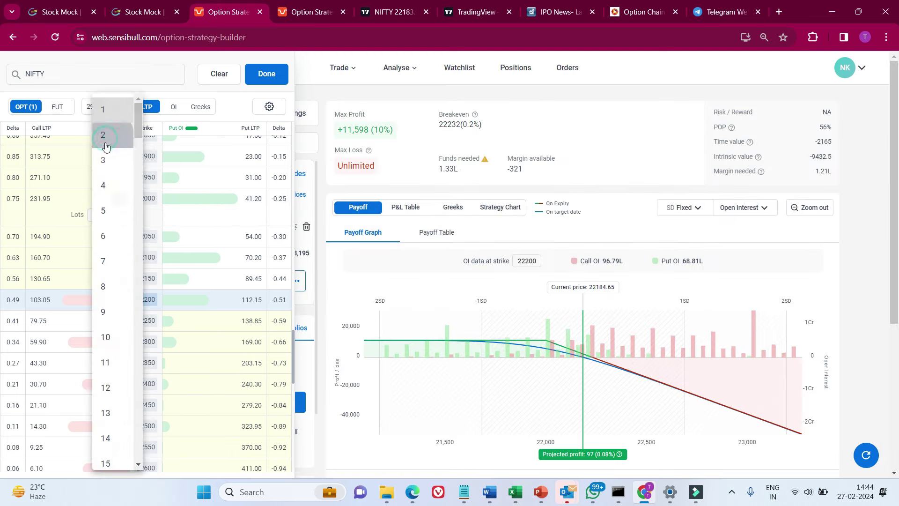
pyautogui.click(105, 135)
pyautogui.scroll(3, 202, 246)
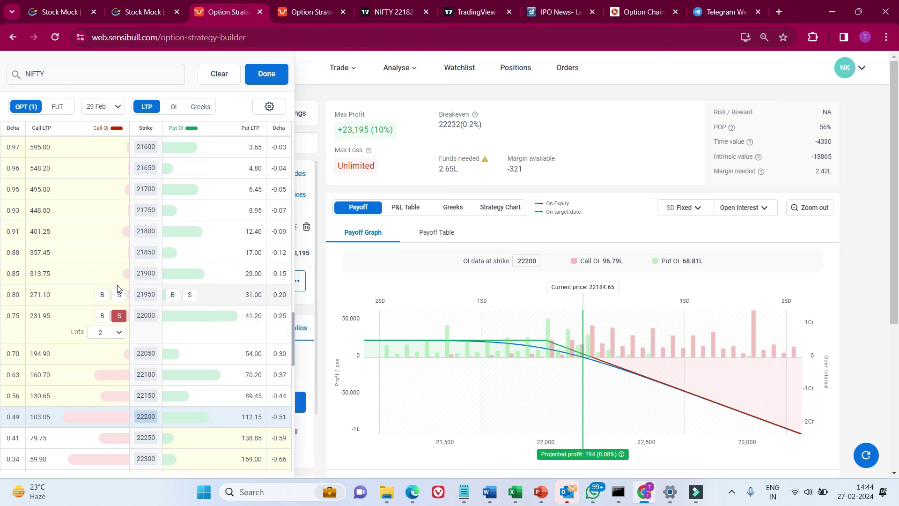
pyautogui.click(102, 275)
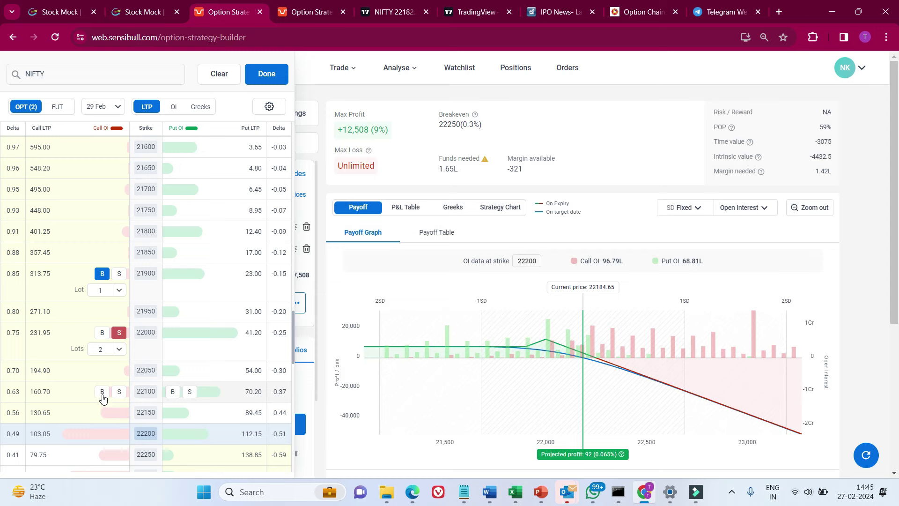
pyautogui.click(102, 391)
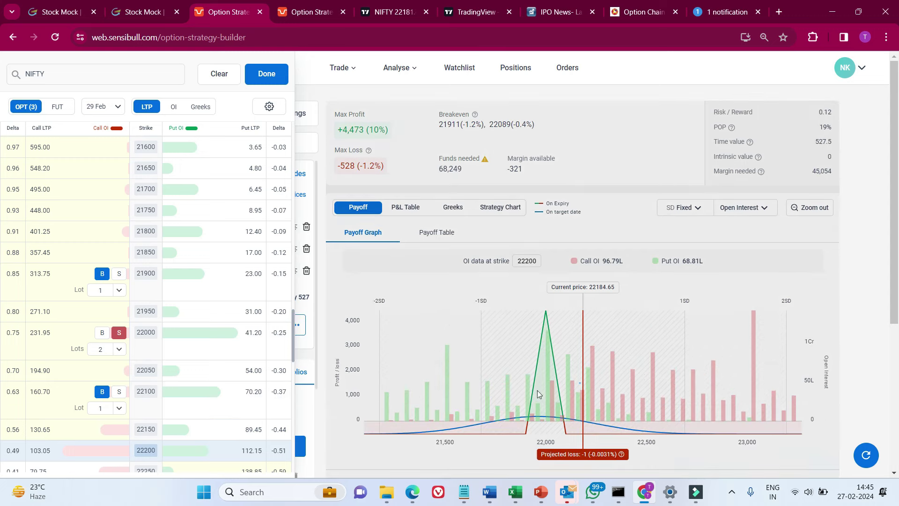
# - Try moving the lower call buy leg from 21900 to 21800, and restore the 1-lot buy of the 21900 call
pyautogui.scroll(-2, 257, 370)
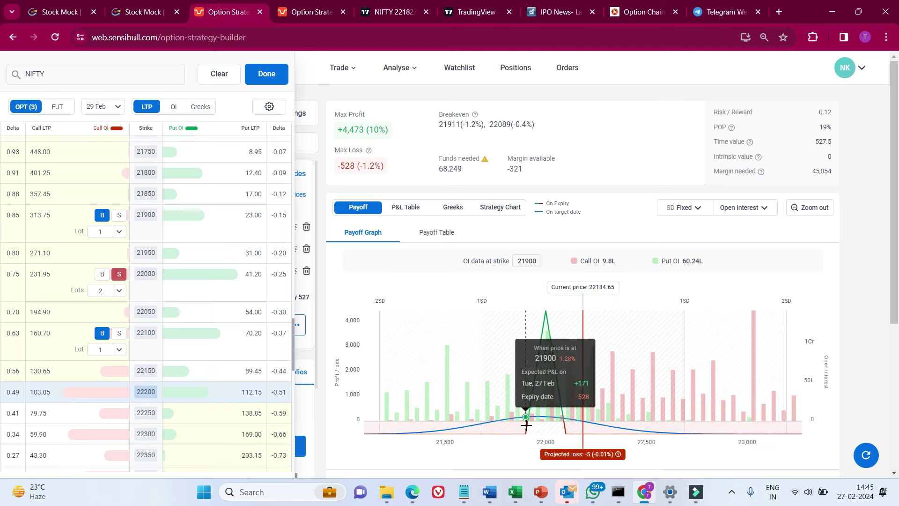
pyautogui.moveTo(147, 221)
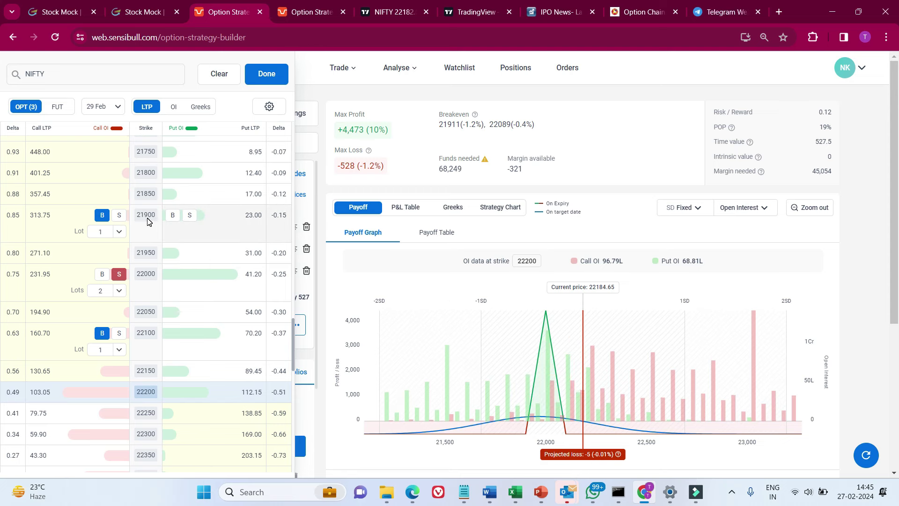
pyautogui.scroll(1, 147, 221)
pyautogui.click(102, 274)
pyautogui.click(100, 232)
pyautogui.click(102, 232)
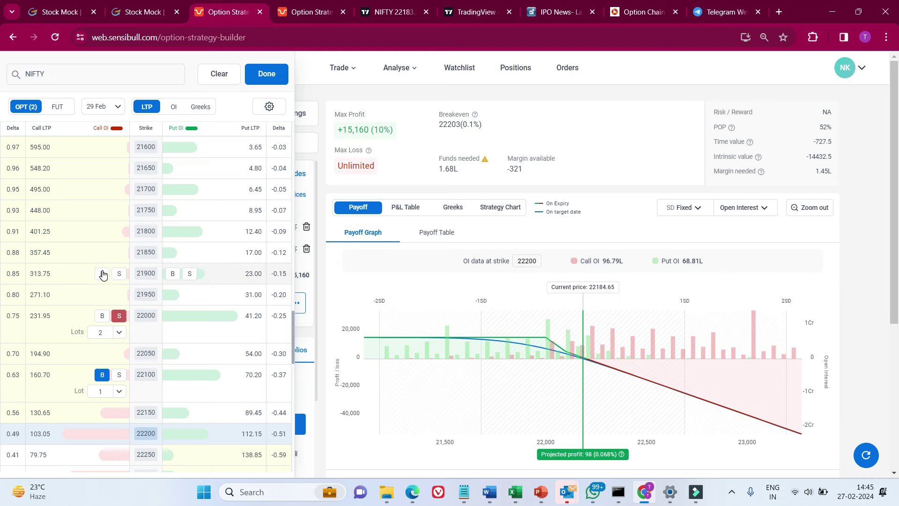
pyautogui.click(102, 274)
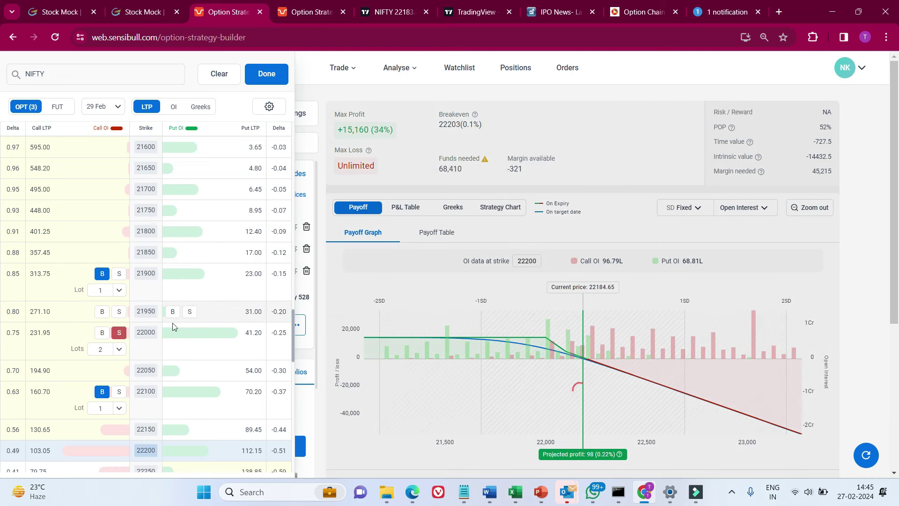
pyautogui.scroll(-3, 141, 299)
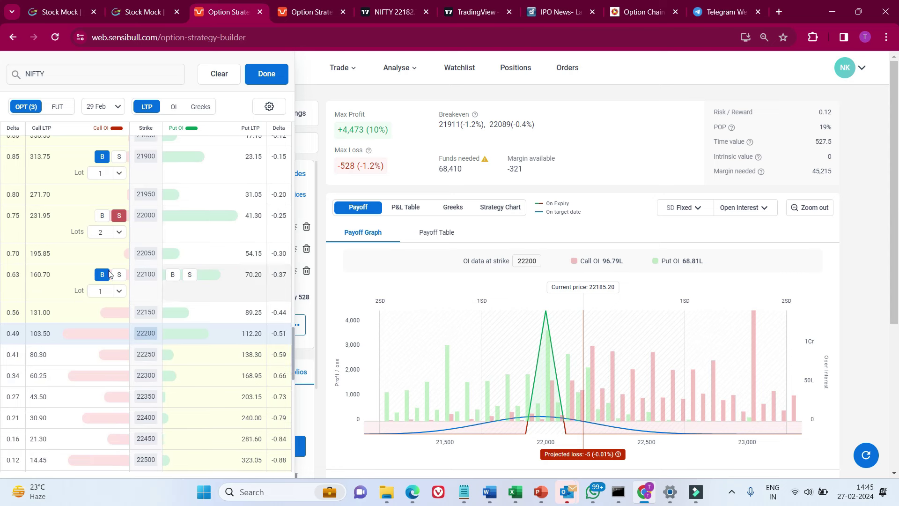